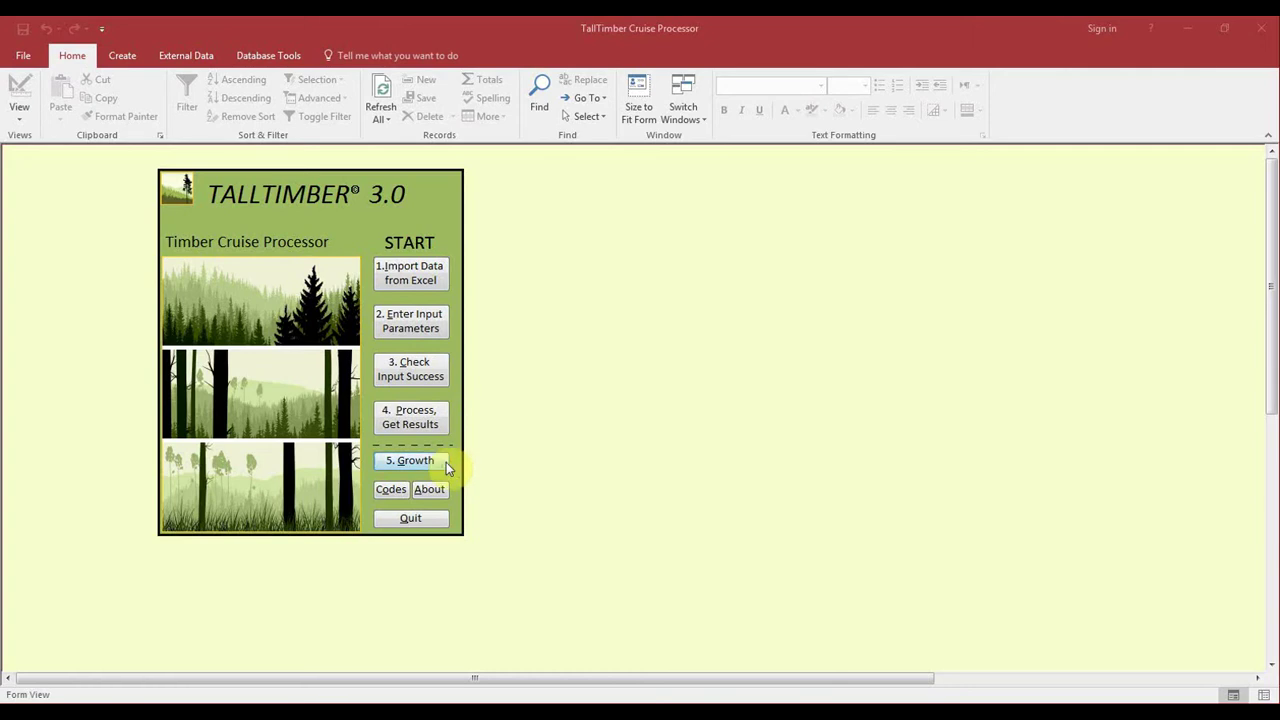
Step: Open the growth module's FVS input parameters, choose variant NE and answer YES to combining points at stand/strata level
{"action": "left_click", "coordinate": [440, 461]}
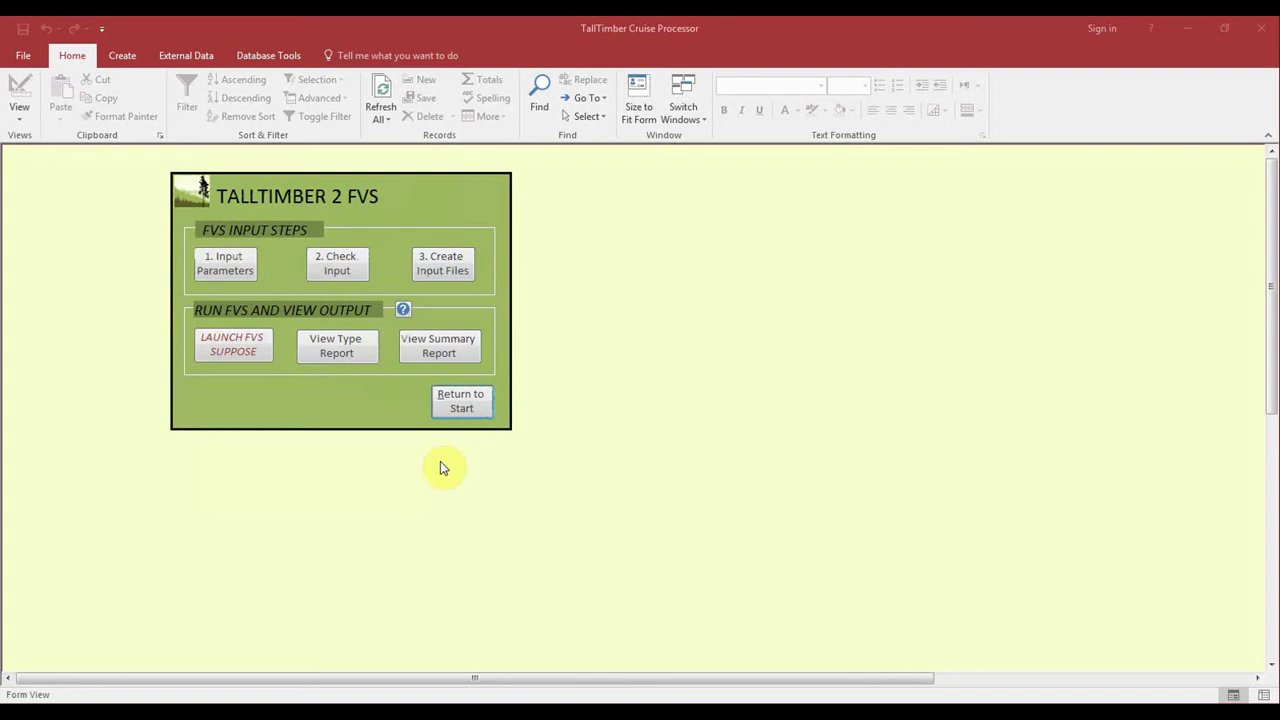
{"action": "left_click", "coordinate": [254, 278]}
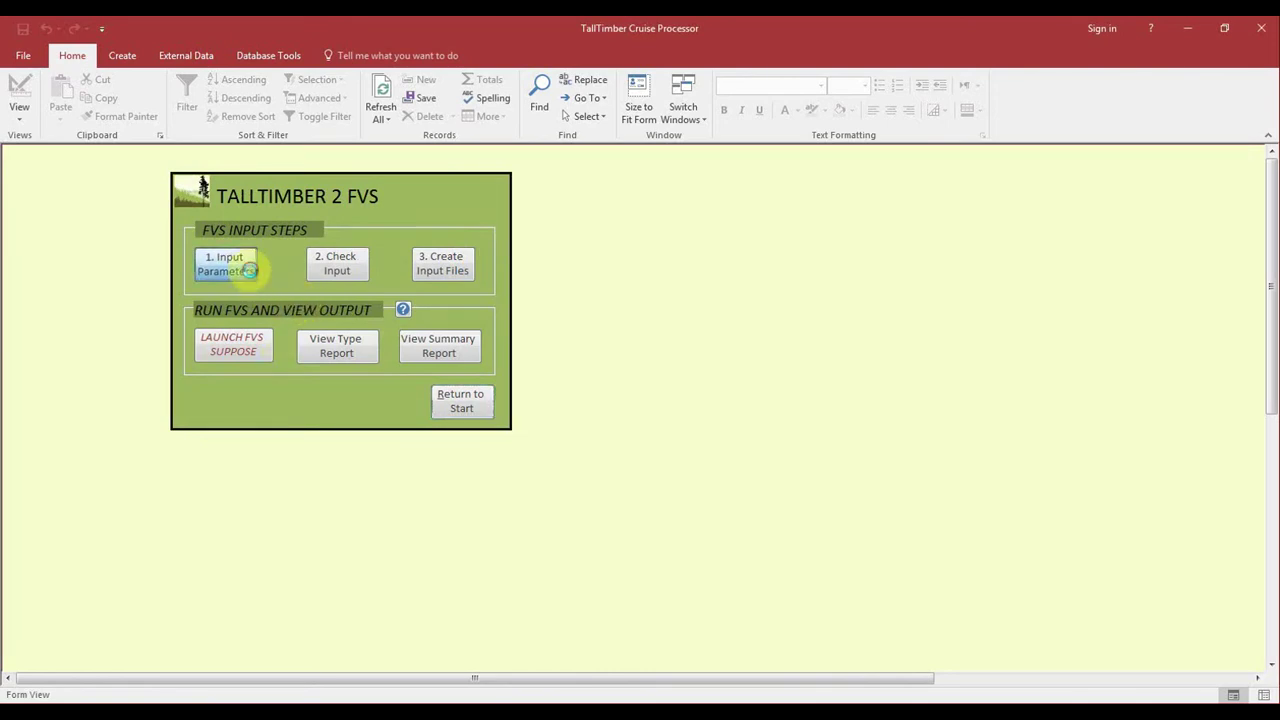
{"action": "left_click_drag", "start_coordinate": [409, 222], "coordinate": [443, 186]}
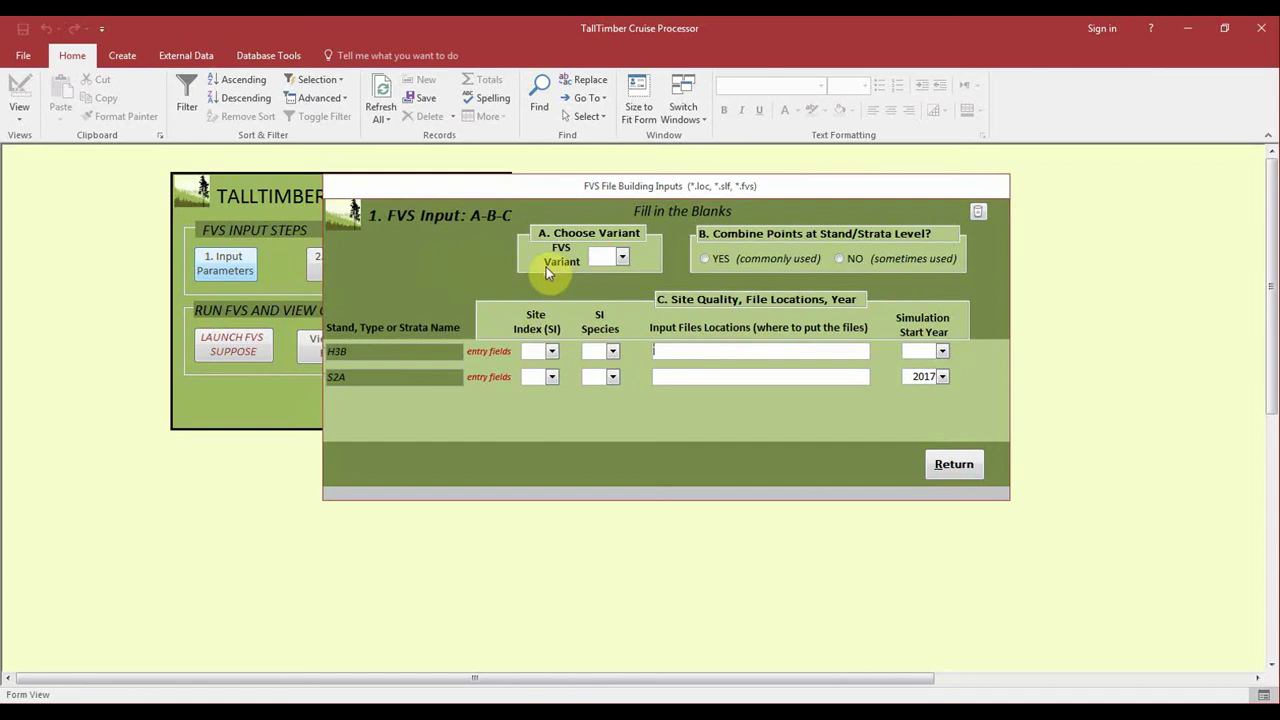
{"action": "left_click", "coordinate": [623, 258]}
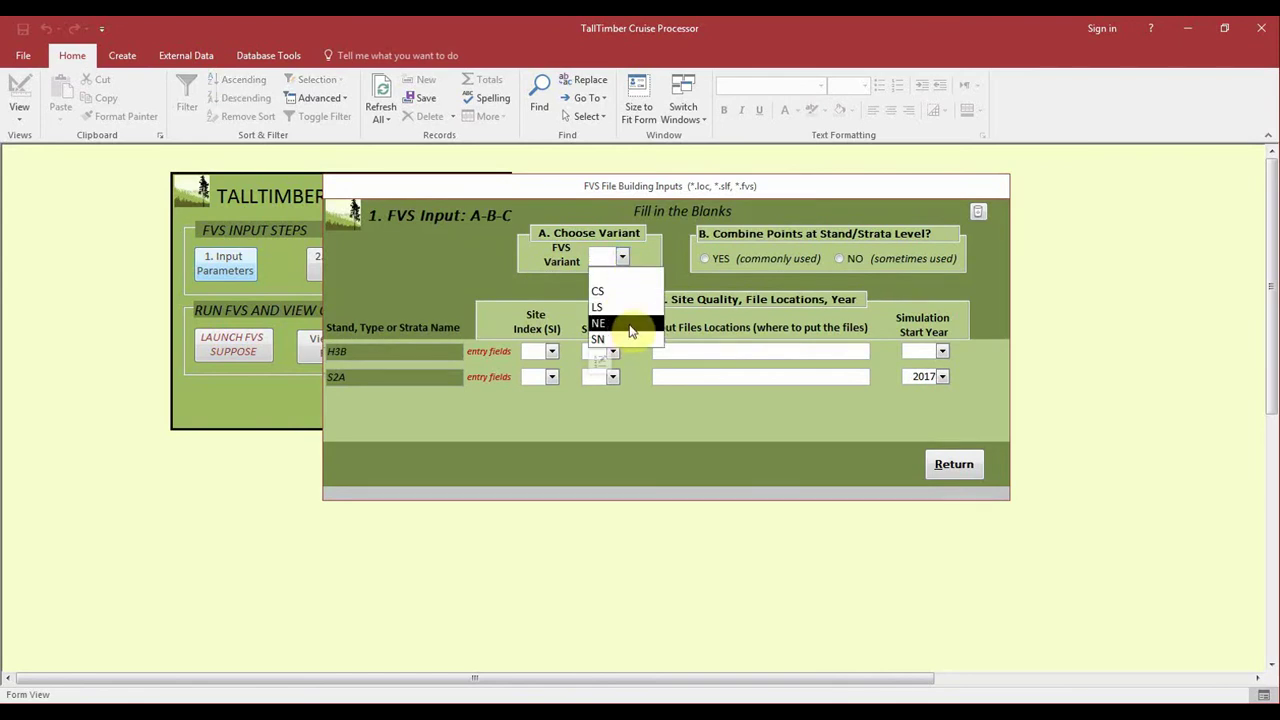
{"action": "left_click", "coordinate": [629, 321]}
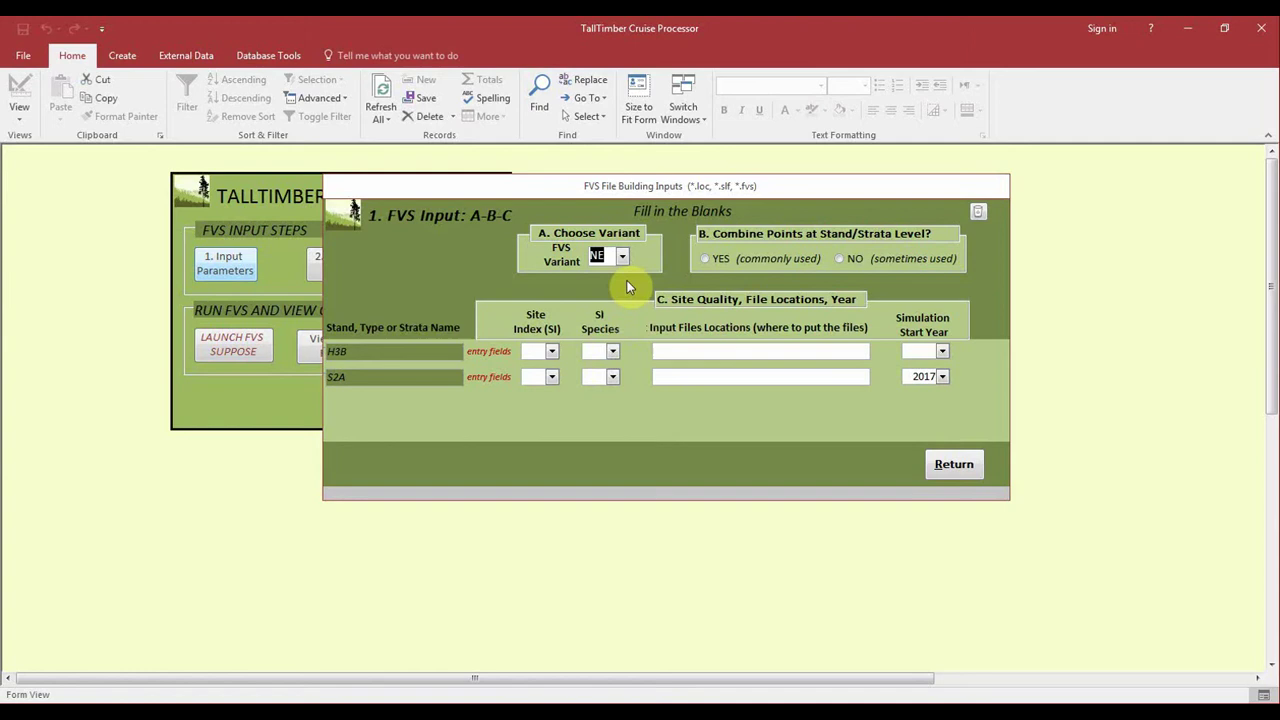
{"action": "left_click", "coordinate": [703, 261]}
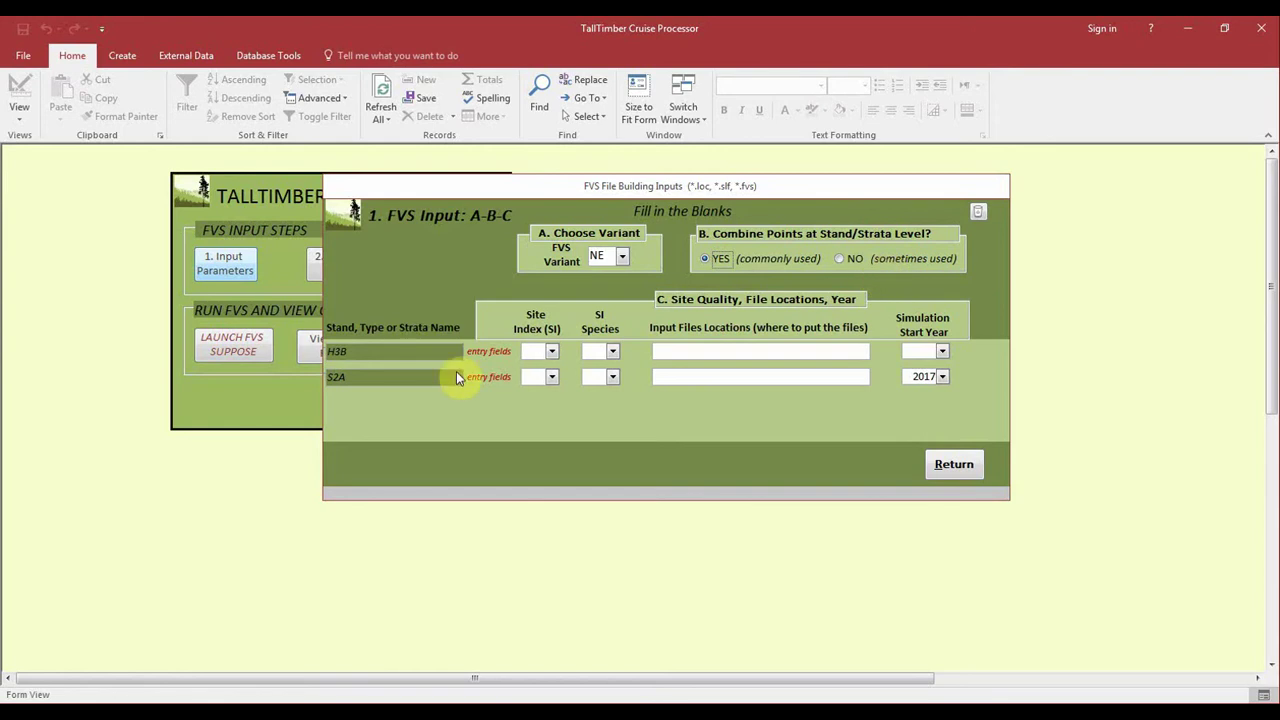
Step: For stand H3B, set the site index species to SM and the site index to 70
{"action": "left_click", "coordinate": [610, 351]}
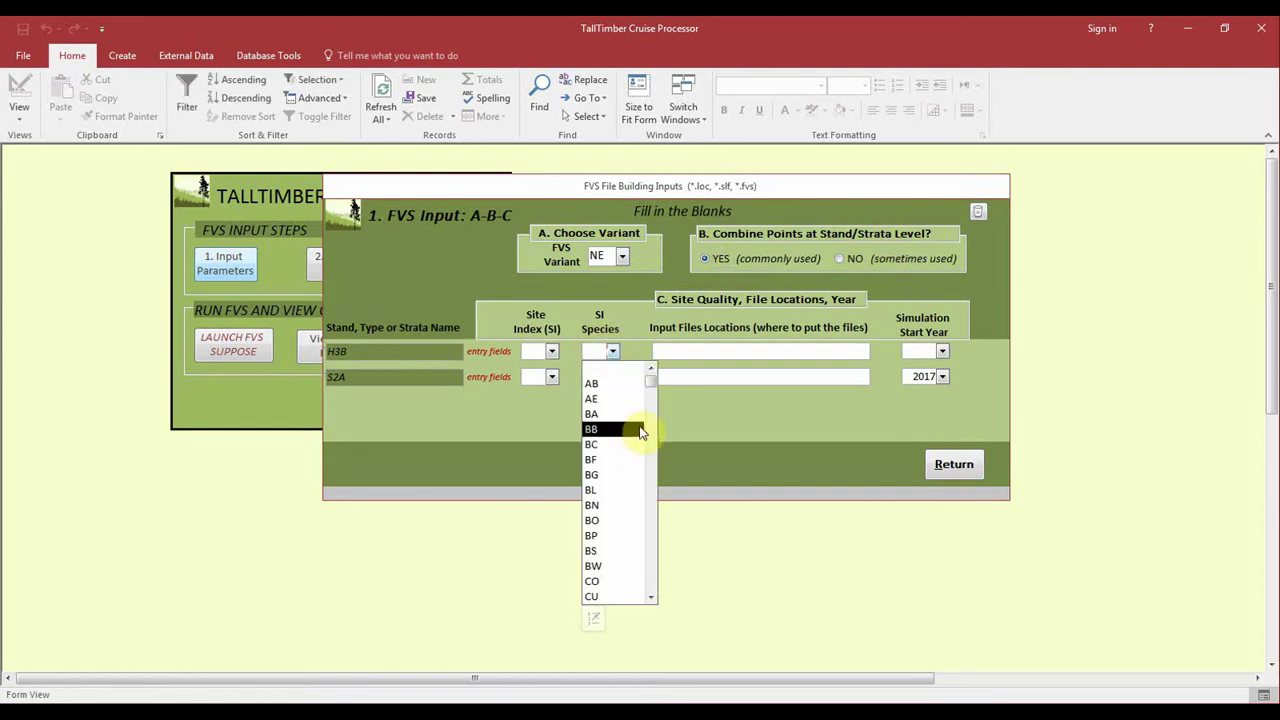
{"action": "left_click_drag", "start_coordinate": [653, 415], "coordinate": [650, 527]}
{"action": "left_click", "coordinate": [600, 550]}
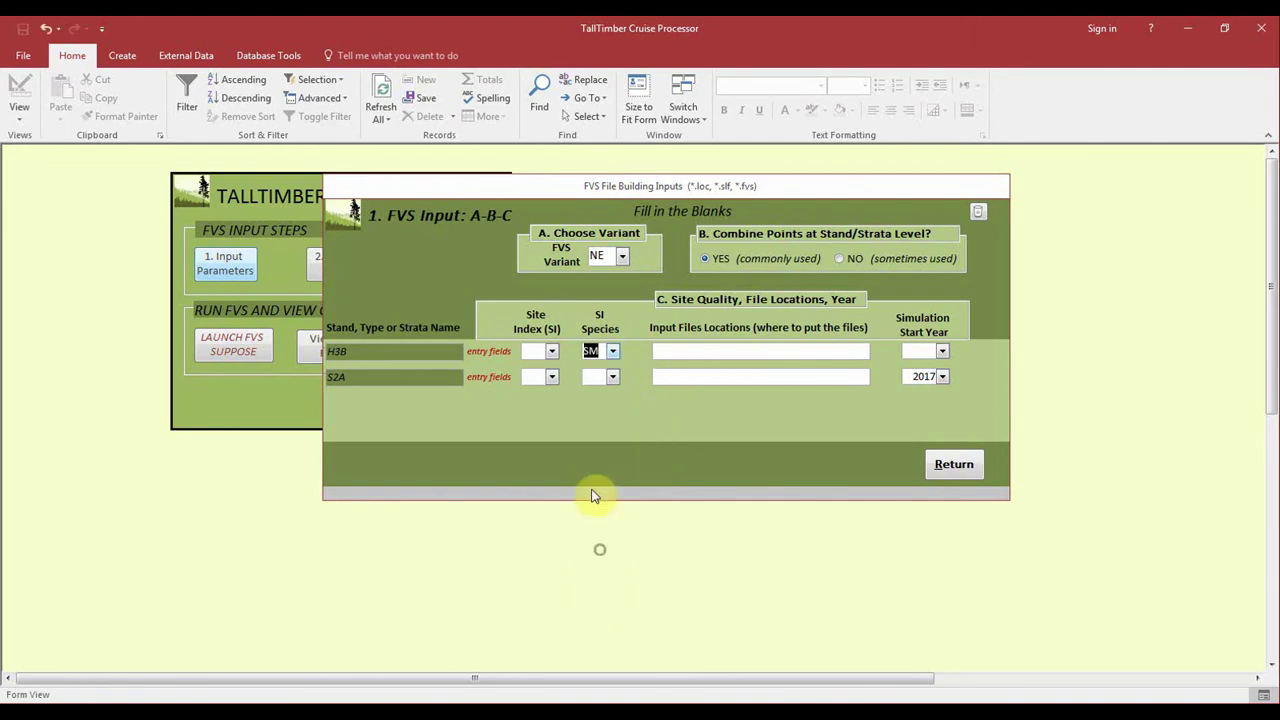
{"action": "left_click", "coordinate": [552, 352]}
{"action": "left_click_drag", "start_coordinate": [597, 386], "coordinate": [592, 472]}
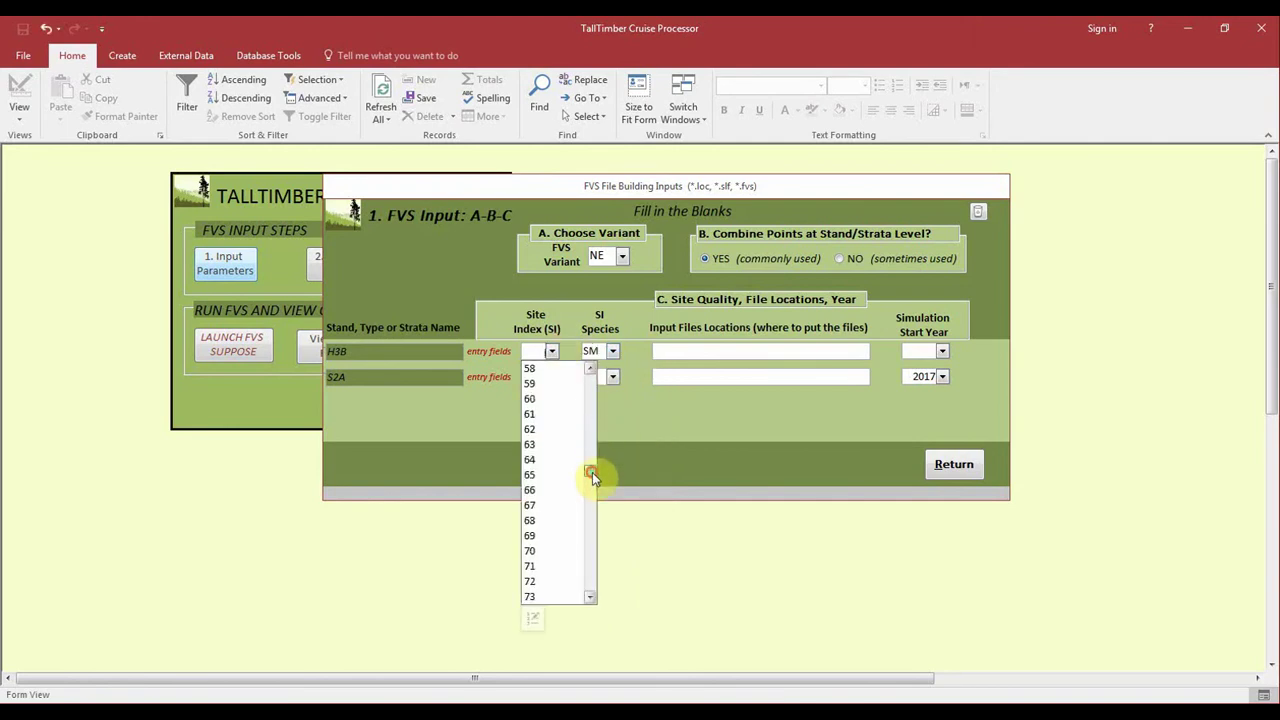
{"action": "left_click", "coordinate": [533, 552]}
Step: For stand S2A, set the site index species to RM and the site index to 60
{"action": "left_click", "coordinate": [616, 377]}
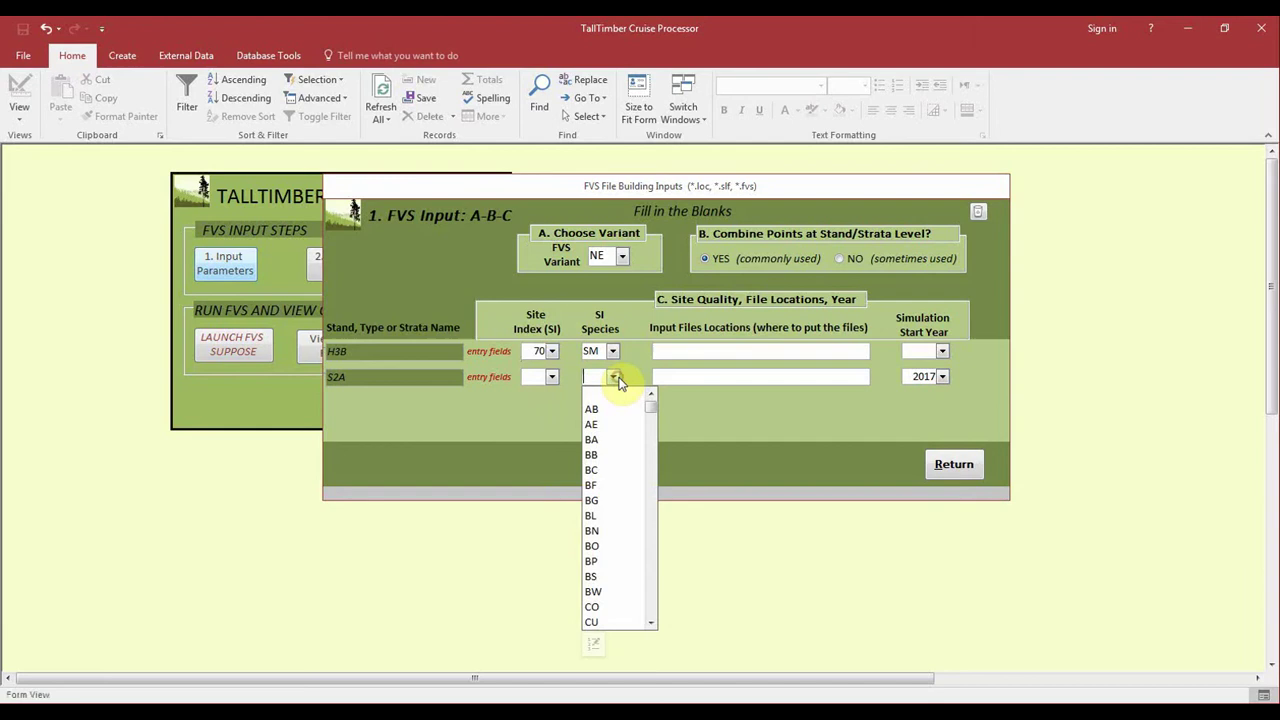
{"action": "left_click_drag", "start_coordinate": [652, 408], "coordinate": [651, 525]}
{"action": "left_click", "coordinate": [604, 548]}
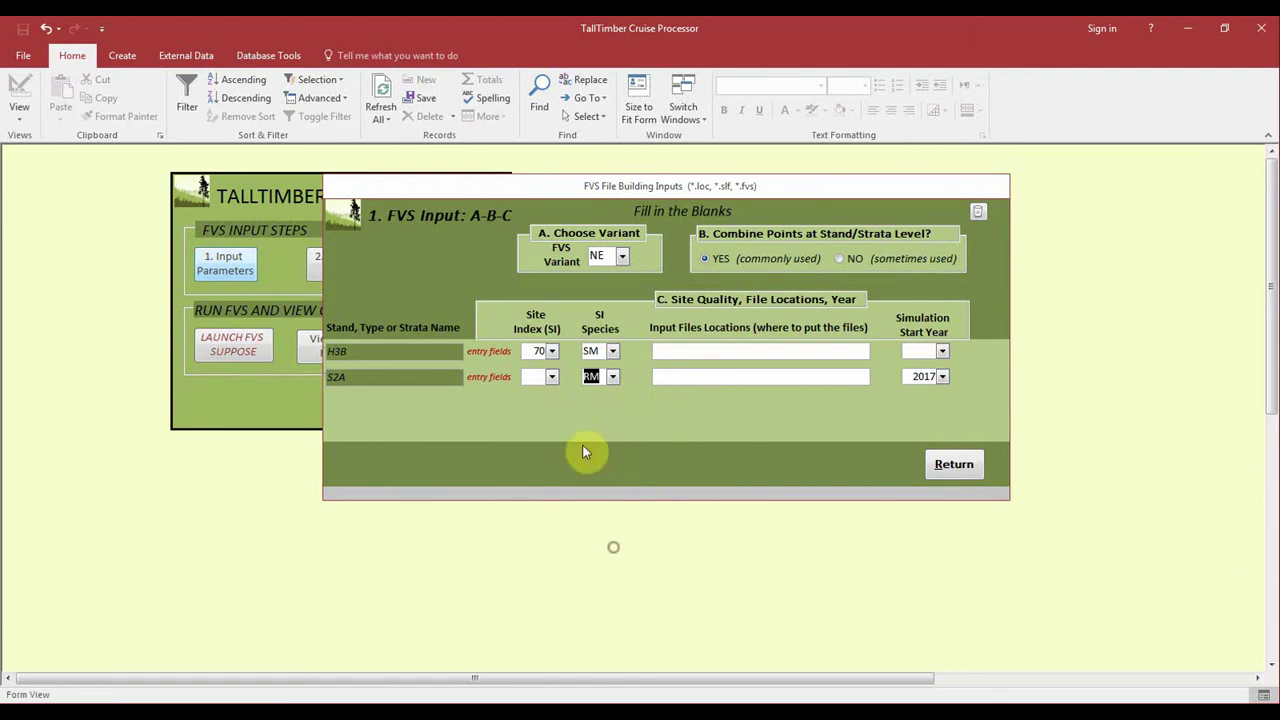
{"action": "left_click", "coordinate": [551, 377]}
{"action": "left_click_drag", "start_coordinate": [589, 409], "coordinate": [595, 452]}
{"action": "left_click", "coordinate": [561, 577]}
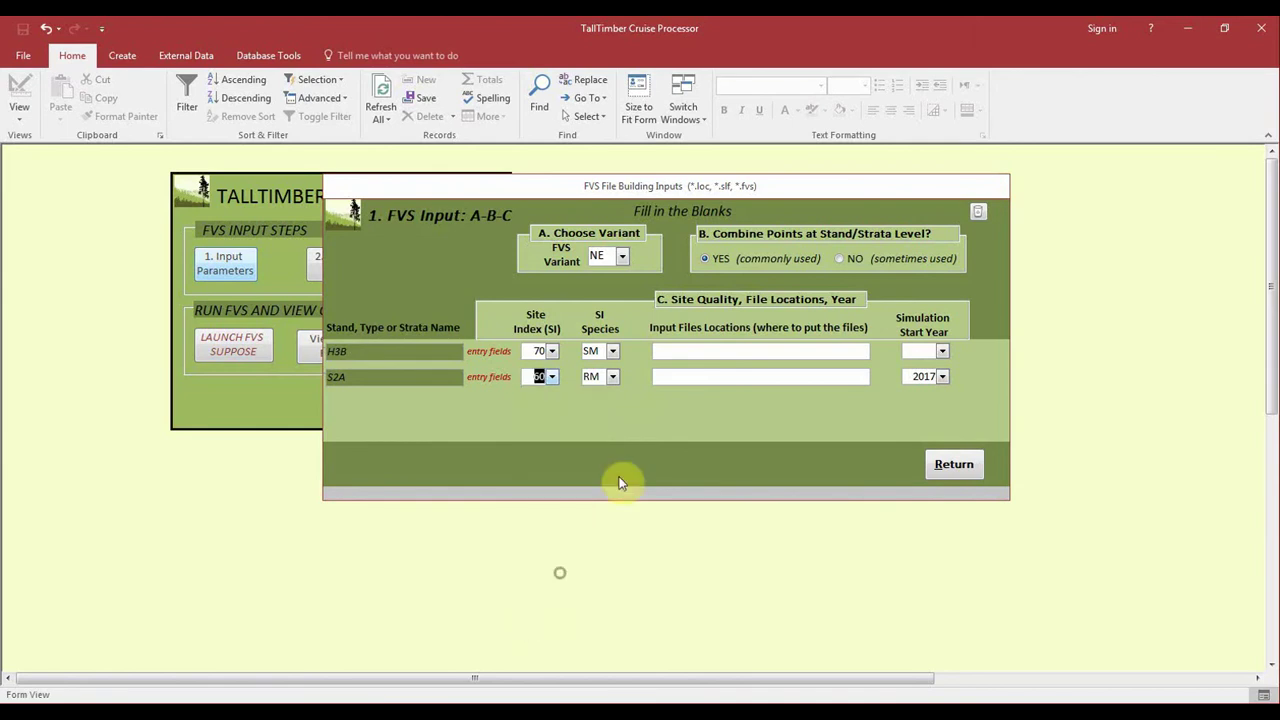
Step: Set the input files location for stand H3B to the Chesuncook Timberlands folder in C:\TallTimber\FDP
{"action": "left_click", "coordinate": [673, 360]}
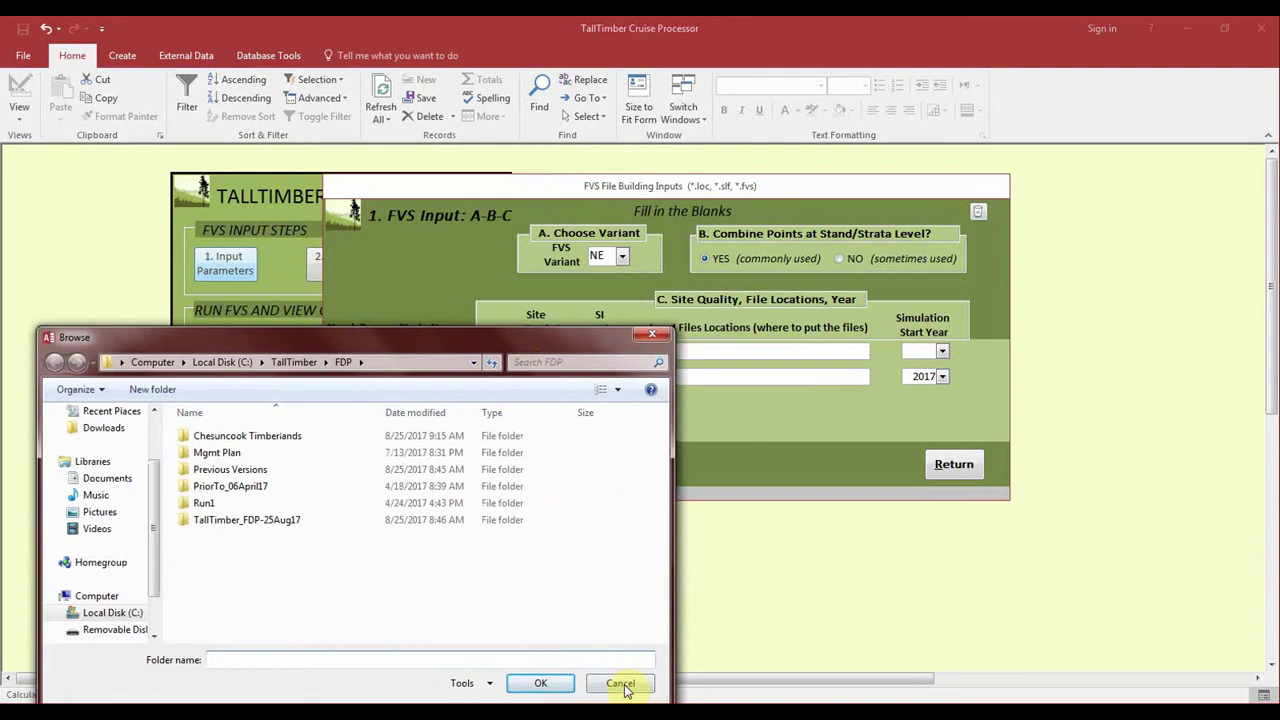
{"action": "left_click", "coordinate": [620, 683]}
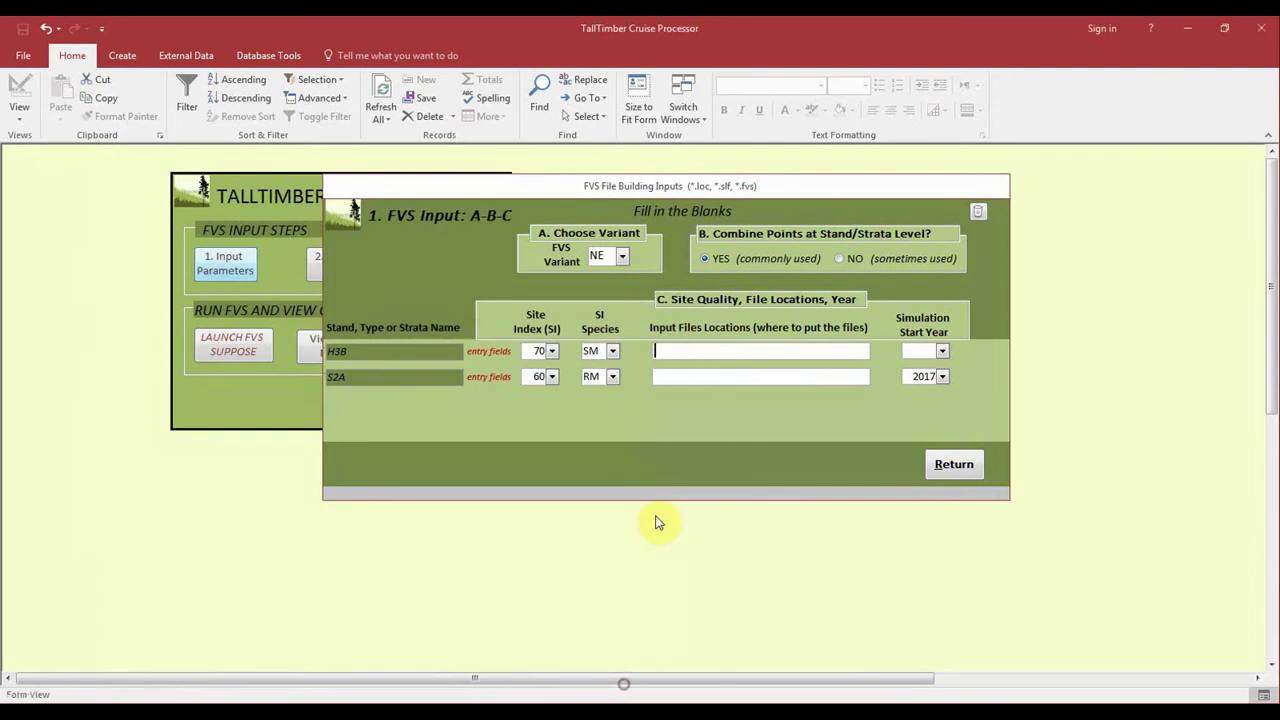
{"action": "left_click", "coordinate": [673, 351]}
{"action": "left_click_drag", "start_coordinate": [600, 333], "coordinate": [634, 193]}
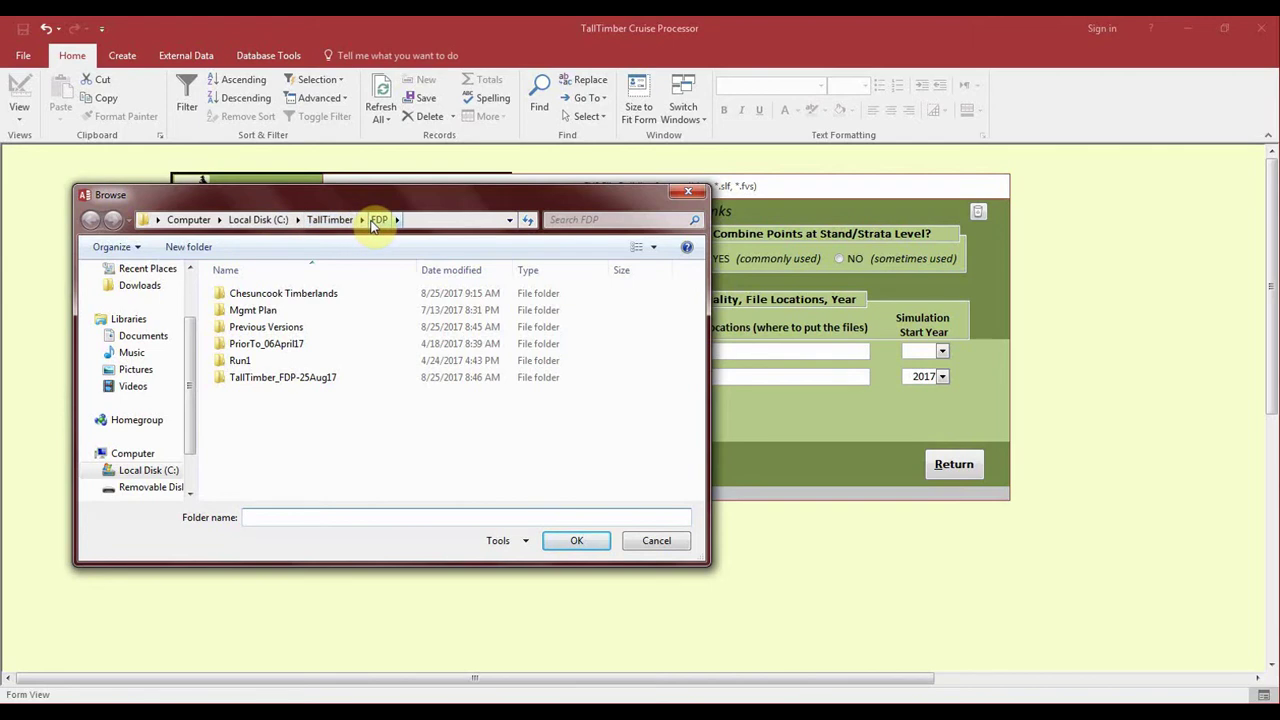
{"action": "left_click", "coordinate": [296, 300]}
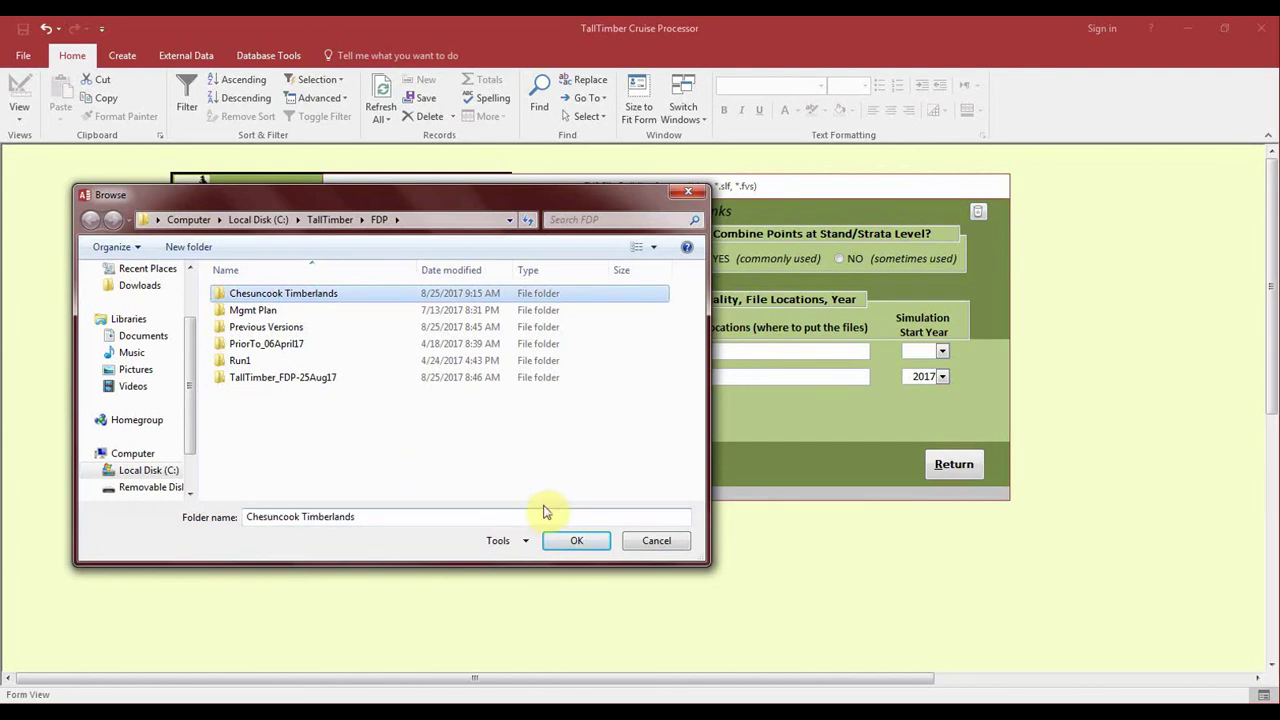
{"action": "left_click", "coordinate": [574, 541]}
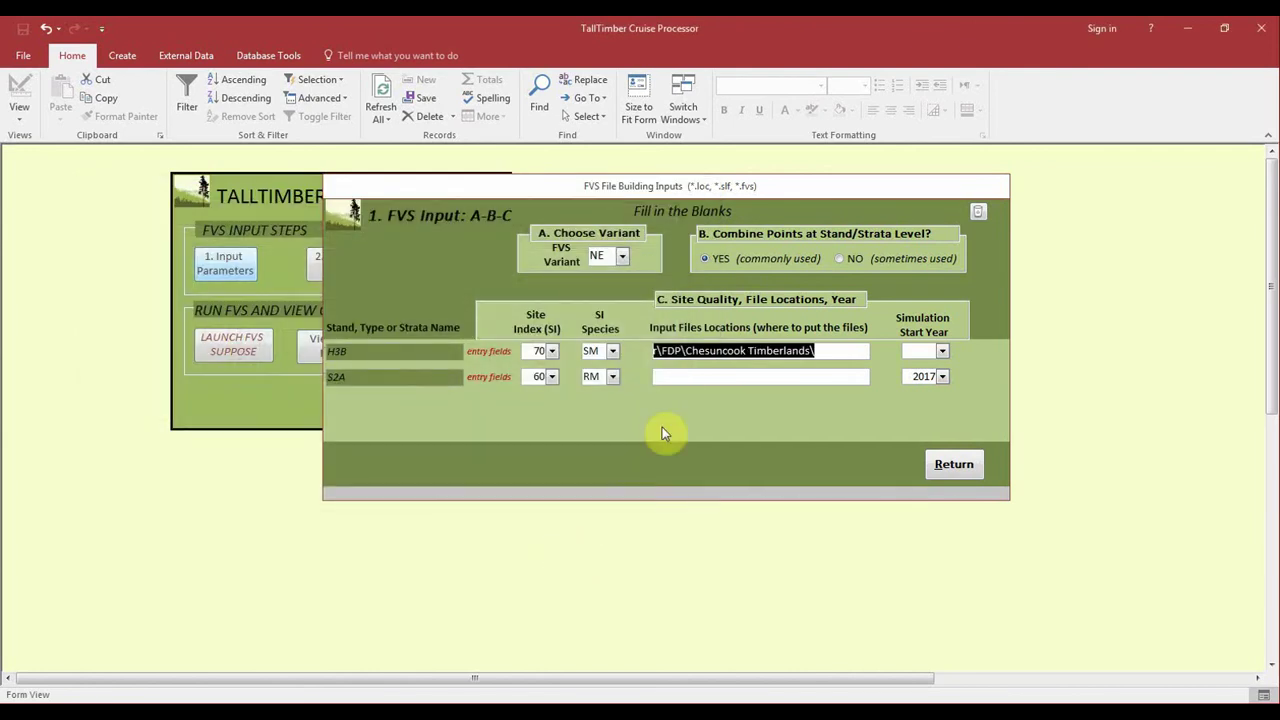
Step: Set the input files location for stand S2A to the Chesuncook Timberlands folder as well
{"action": "left_click", "coordinate": [660, 377]}
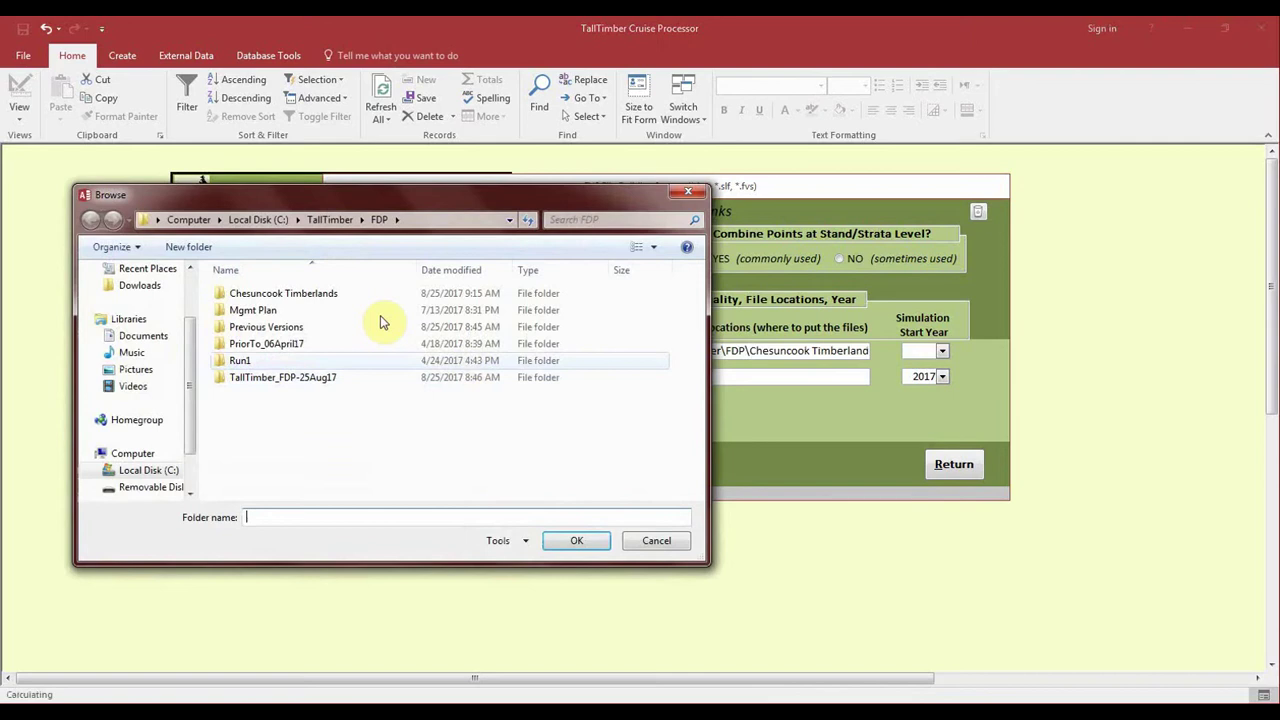
{"action": "left_click", "coordinate": [340, 293]}
{"action": "left_click", "coordinate": [600, 542]}
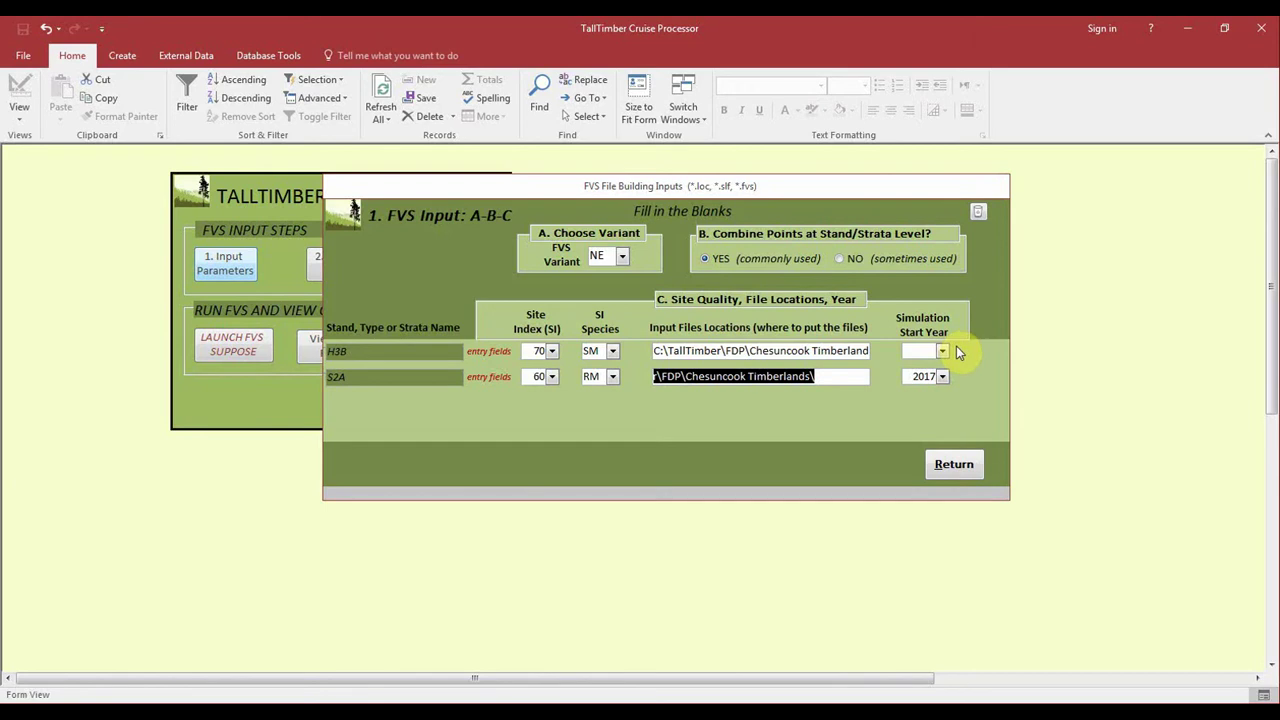
Step: Set the simulation start year for stand H3B to 2017 and return to the FVS menu
{"action": "left_click", "coordinate": [942, 351]}
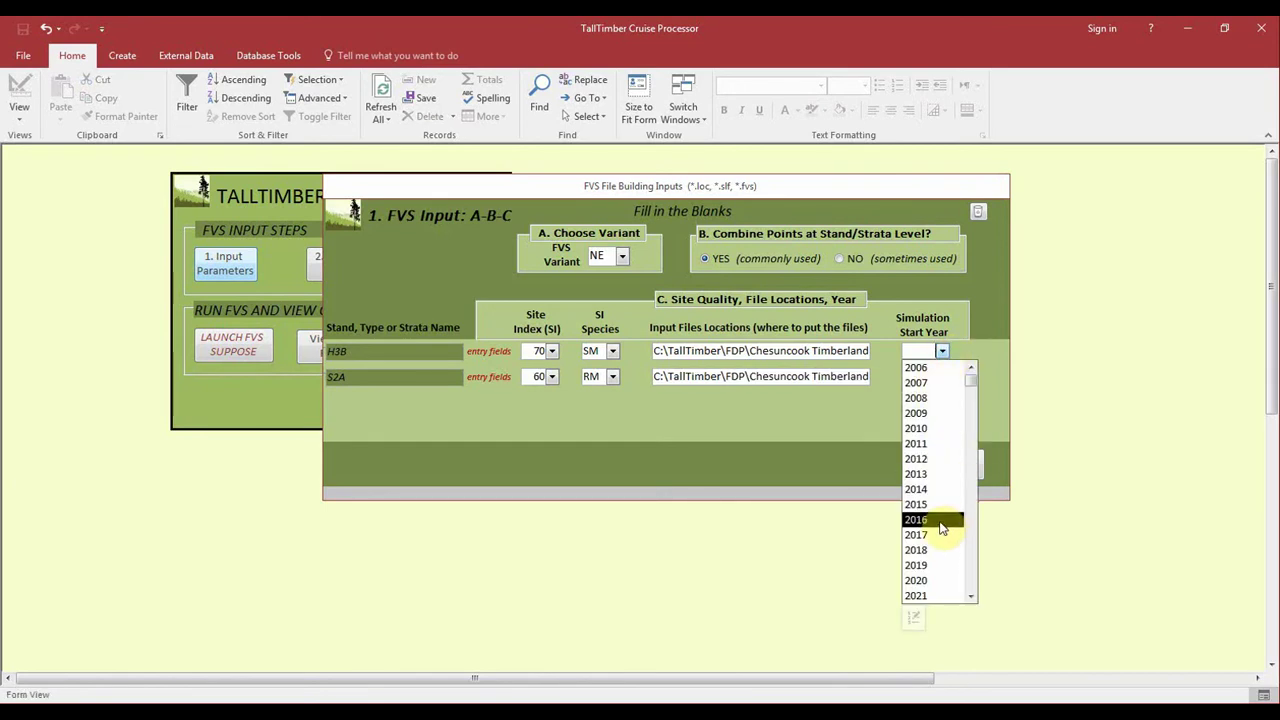
{"action": "left_click", "coordinate": [938, 534]}
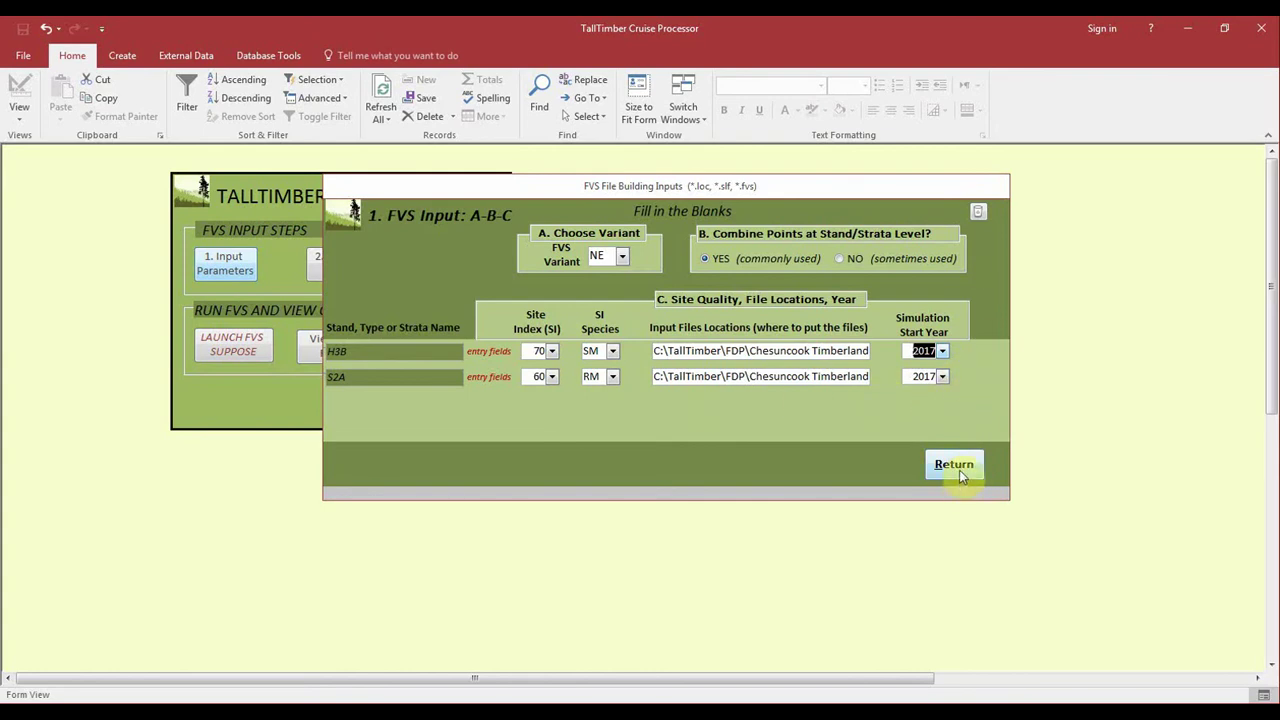
{"action": "right_click", "coordinate": [918, 191]}
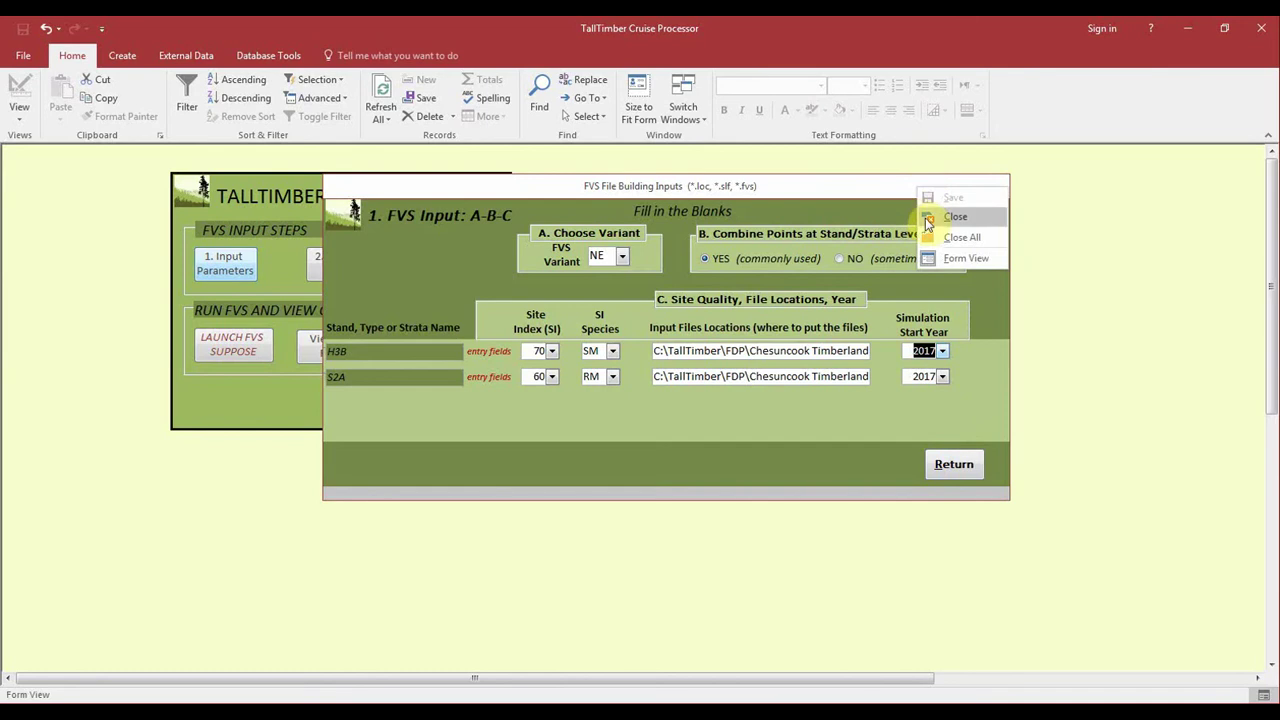
{"action": "left_click", "coordinate": [900, 210]}
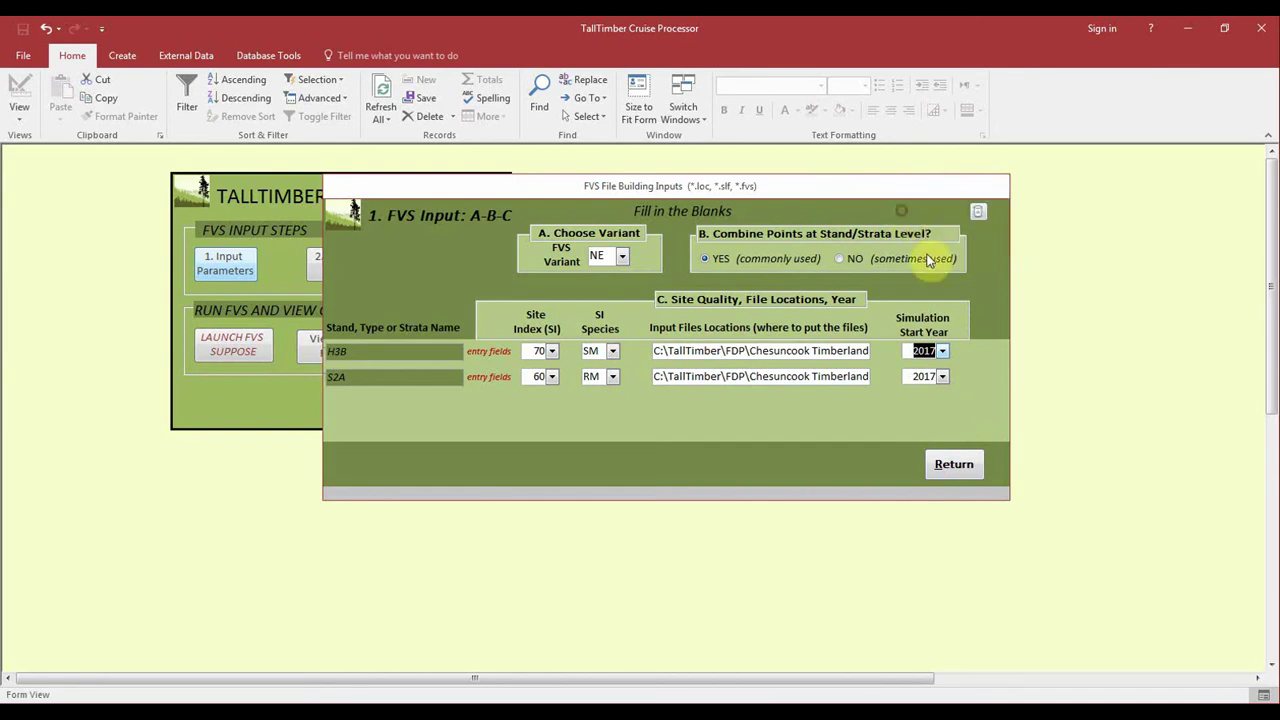
{"action": "left_click", "coordinate": [955, 465]}
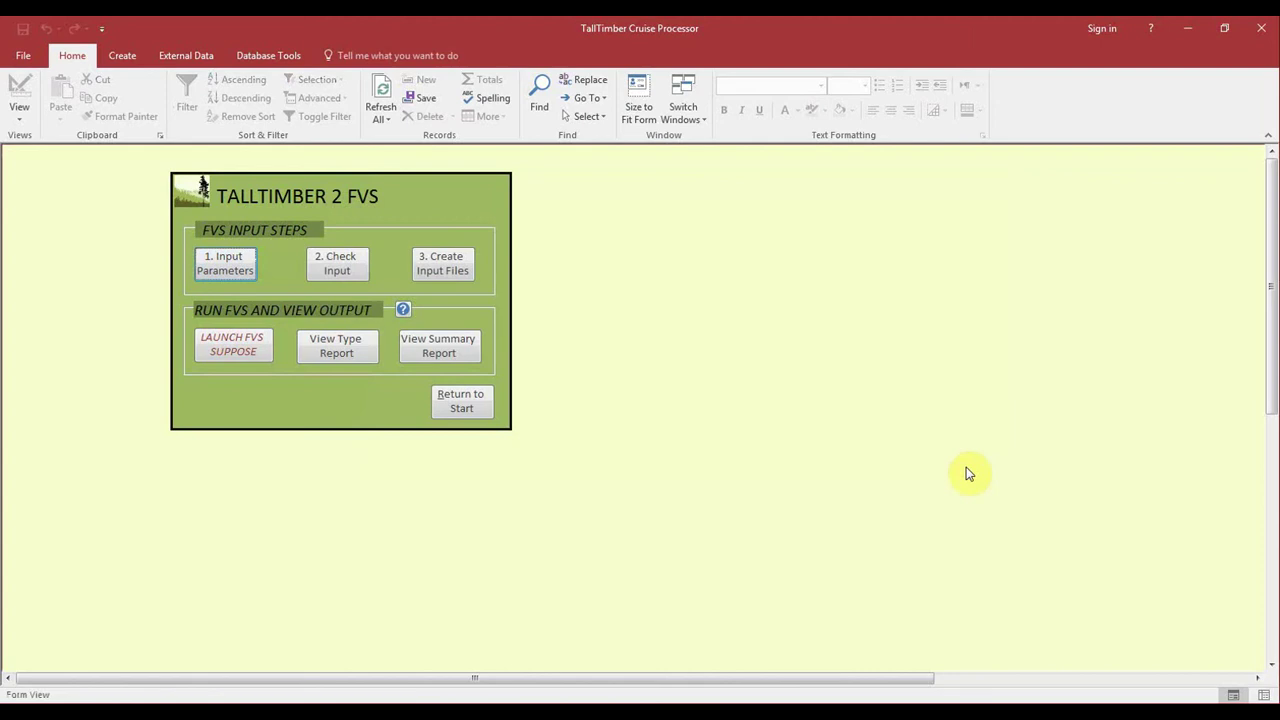
Step: Check the FVS file precheck for both stands: file paths, sample units, zero-tally points, variant and combined tree input
{"action": "left_click", "coordinate": [340, 264]}
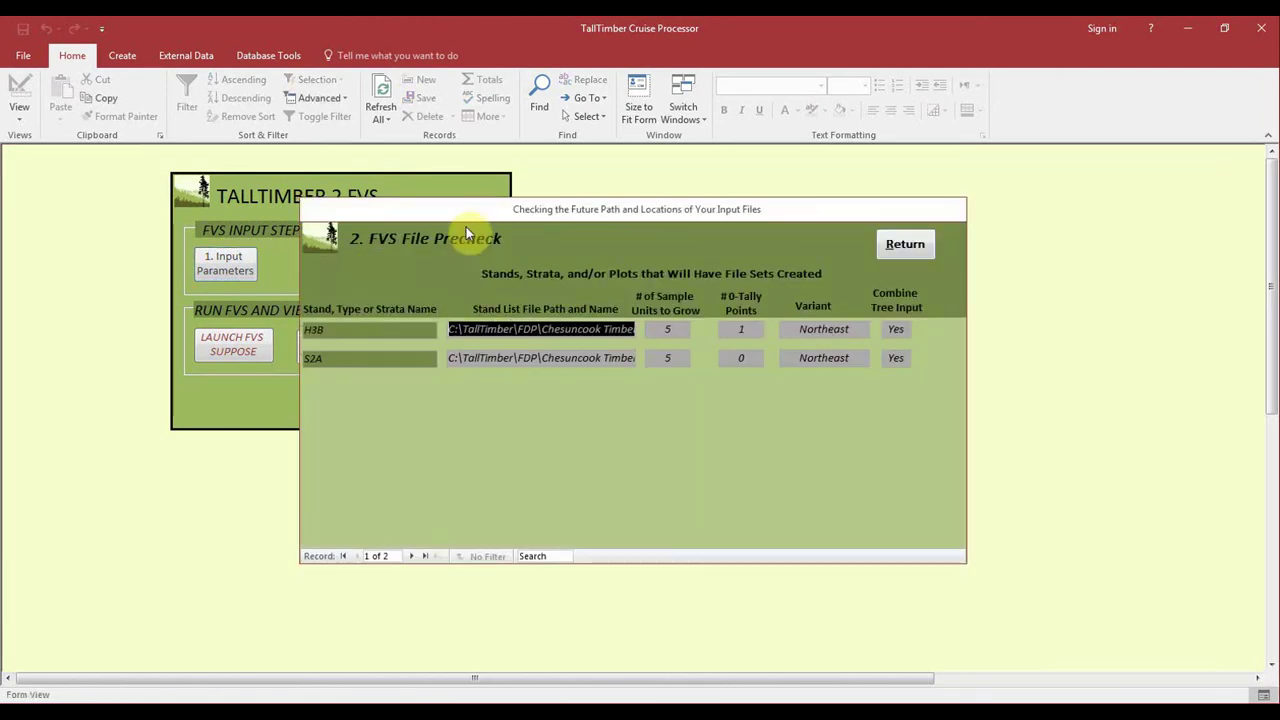
{"action": "left_click_drag", "start_coordinate": [478, 212], "coordinate": [622, 172]}
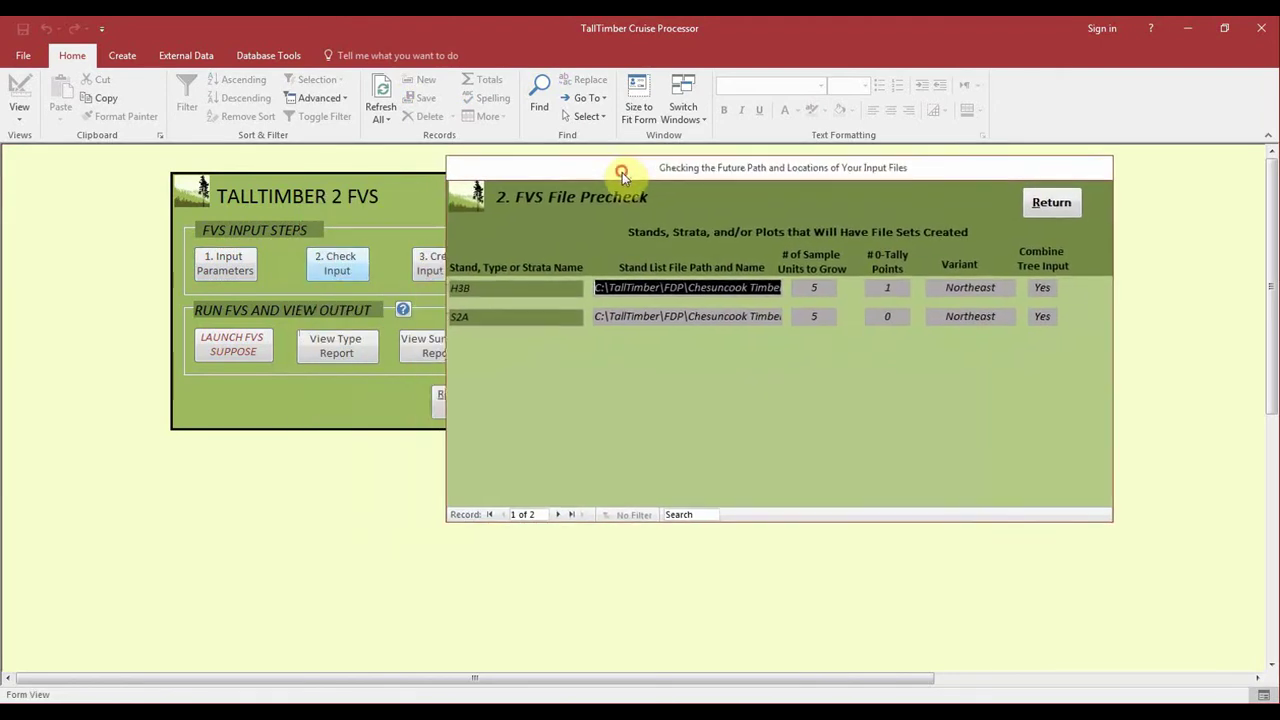
{"action": "left_click", "coordinate": [560, 316]}
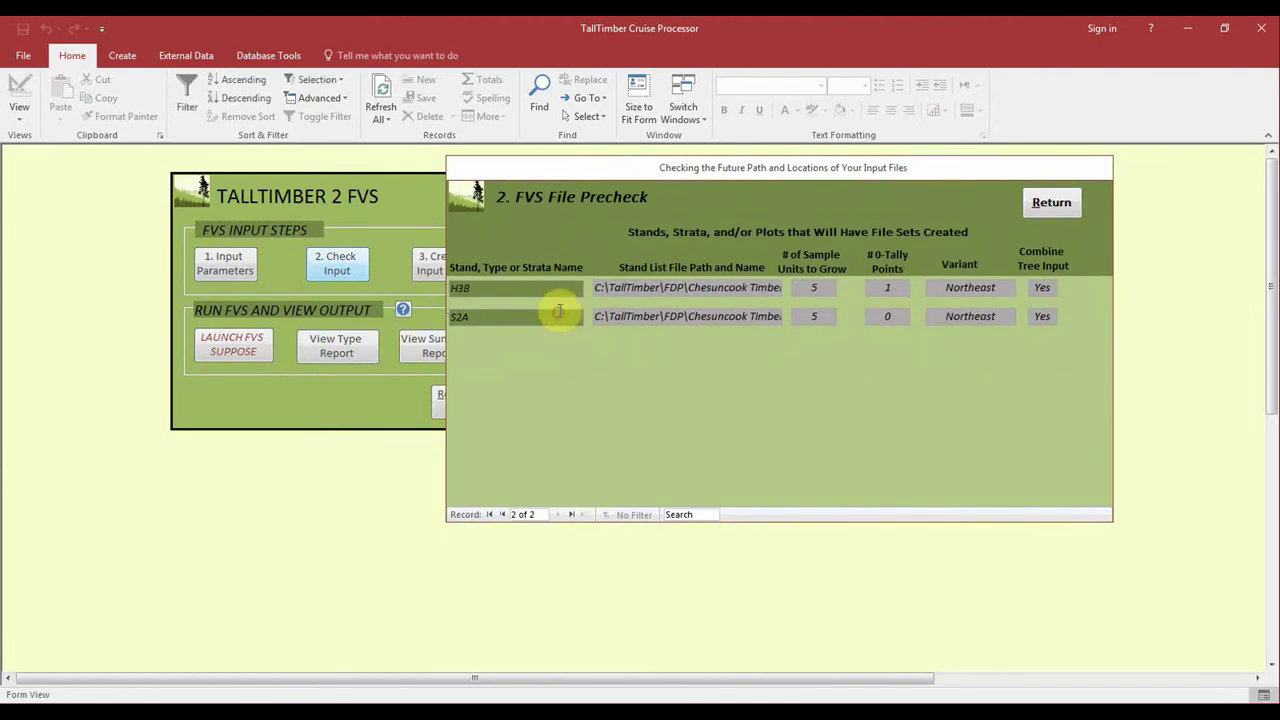
{"action": "left_click", "coordinate": [600, 287]}
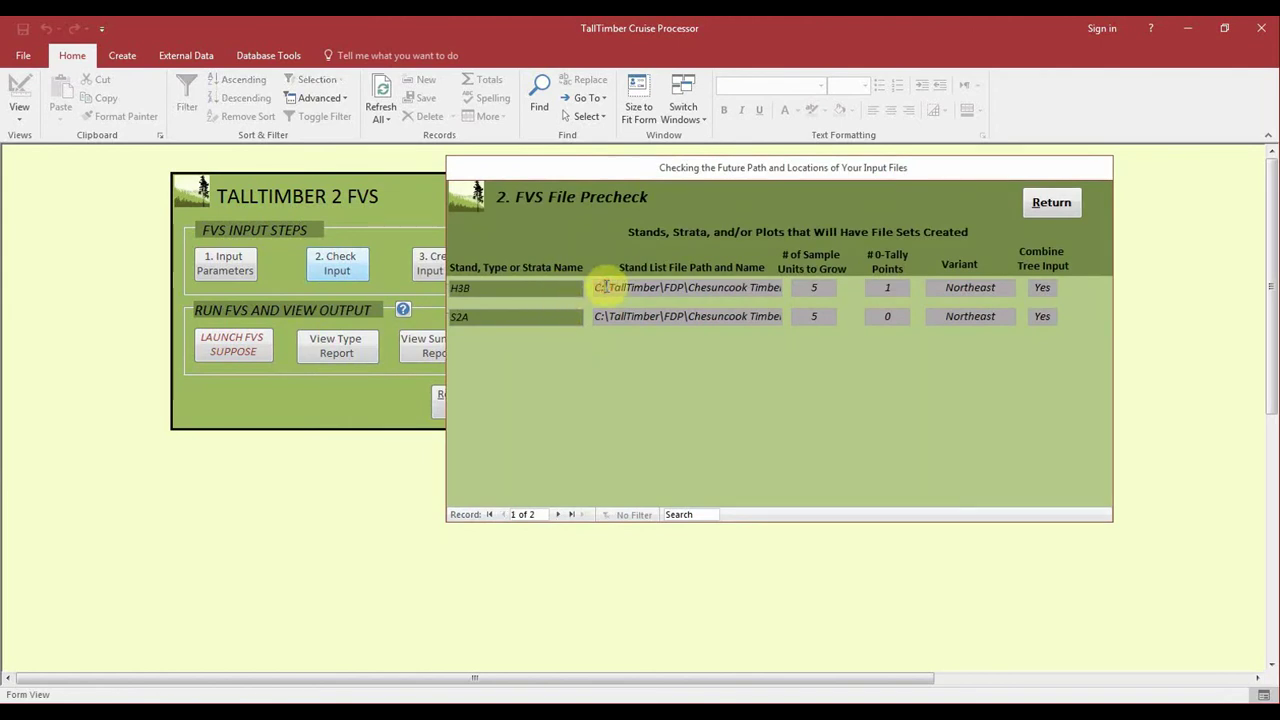
{"action": "left_click", "coordinate": [818, 287]}
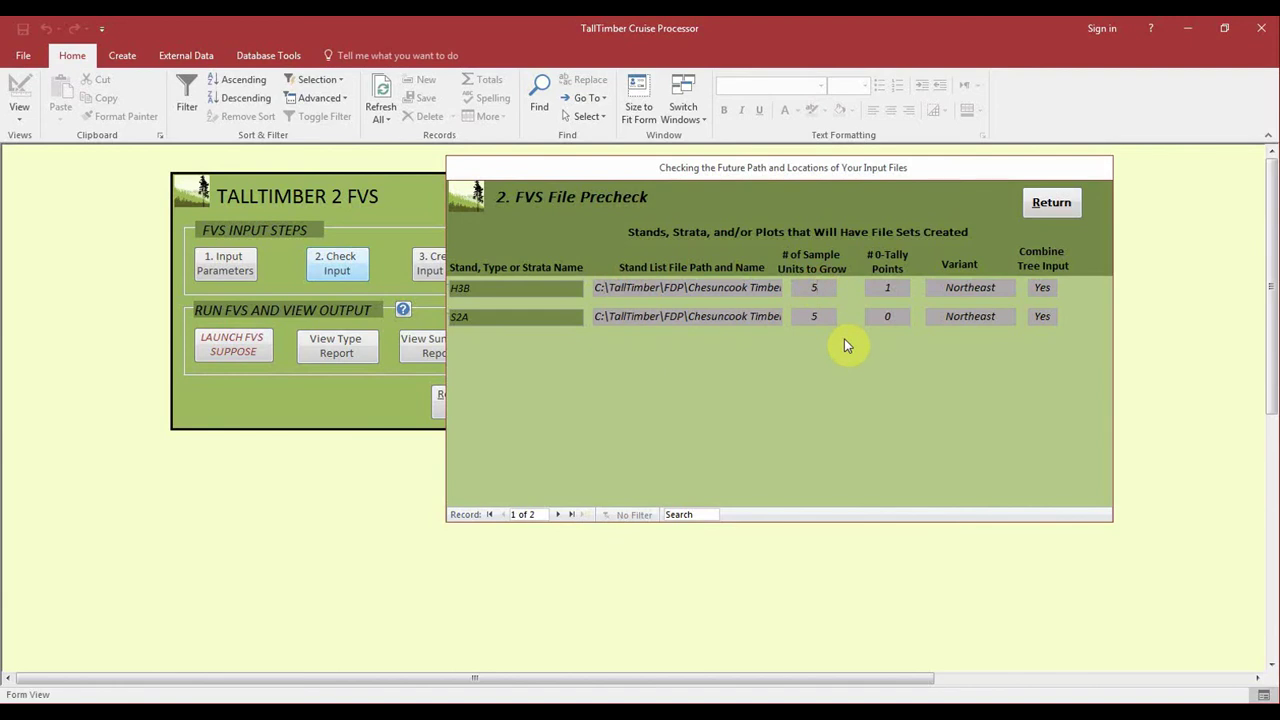
{"action": "left_click", "coordinate": [884, 288]}
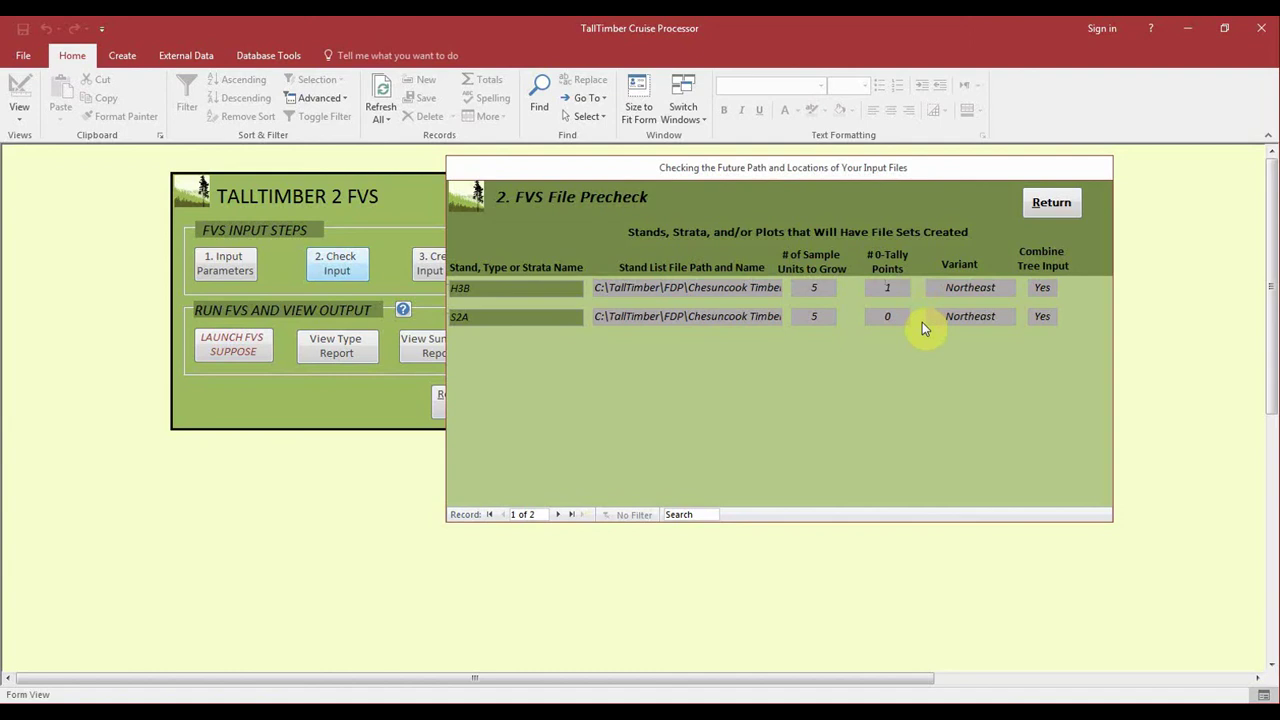
{"action": "left_click", "coordinate": [945, 290]}
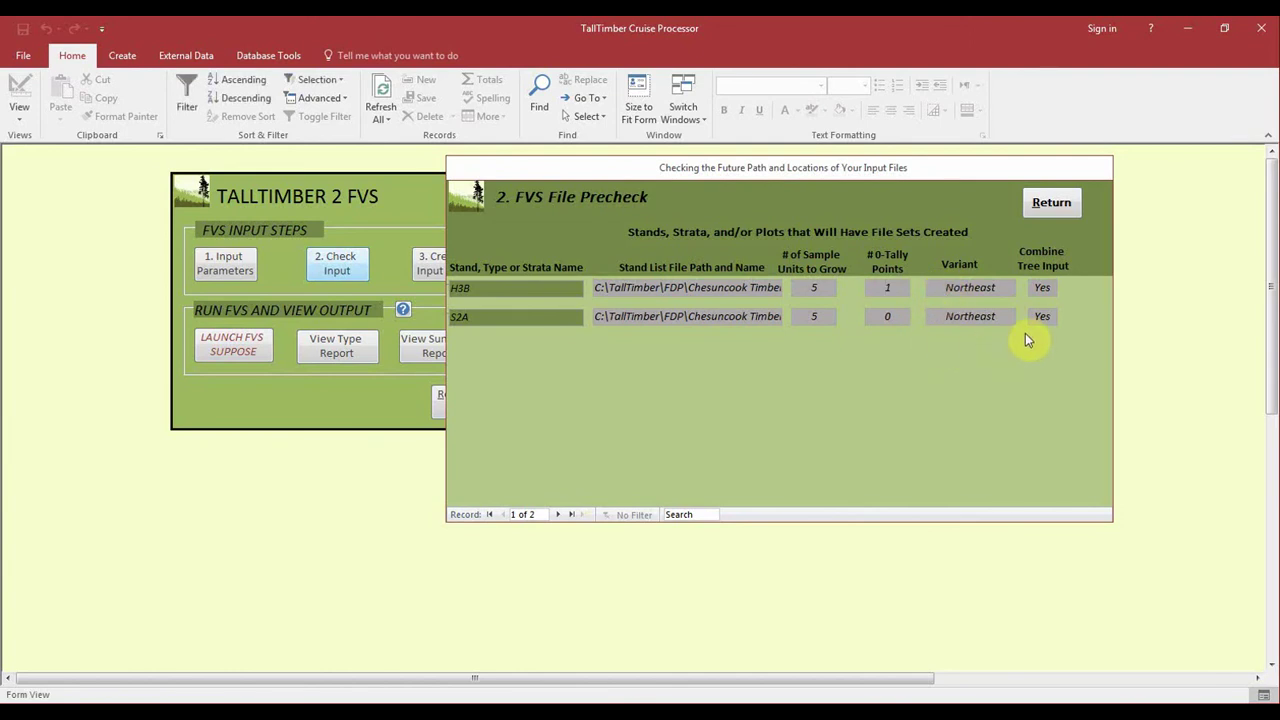
{"action": "left_click", "coordinate": [1044, 287]}
{"action": "left_click", "coordinate": [1052, 205]}
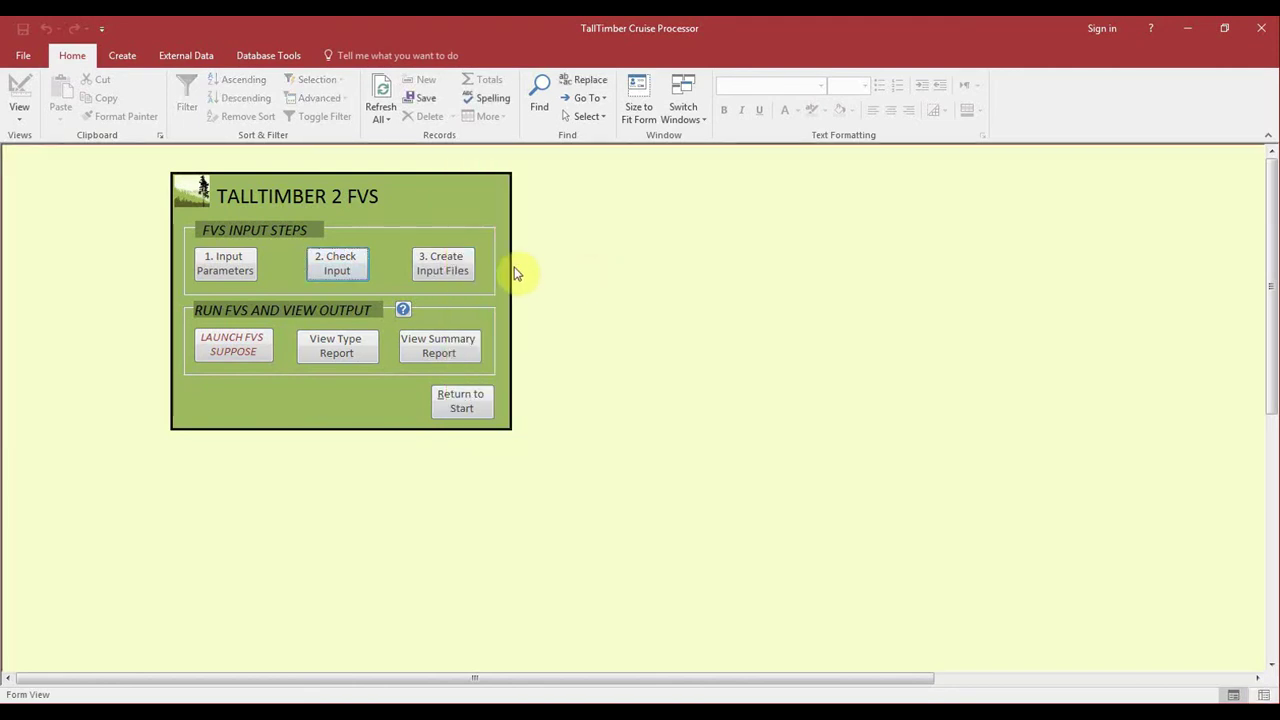
Step: Open the FVS input file builder and create the Suppose location file (*.loc) and the tree file (*.fvs)
{"action": "left_click", "coordinate": [467, 267]}
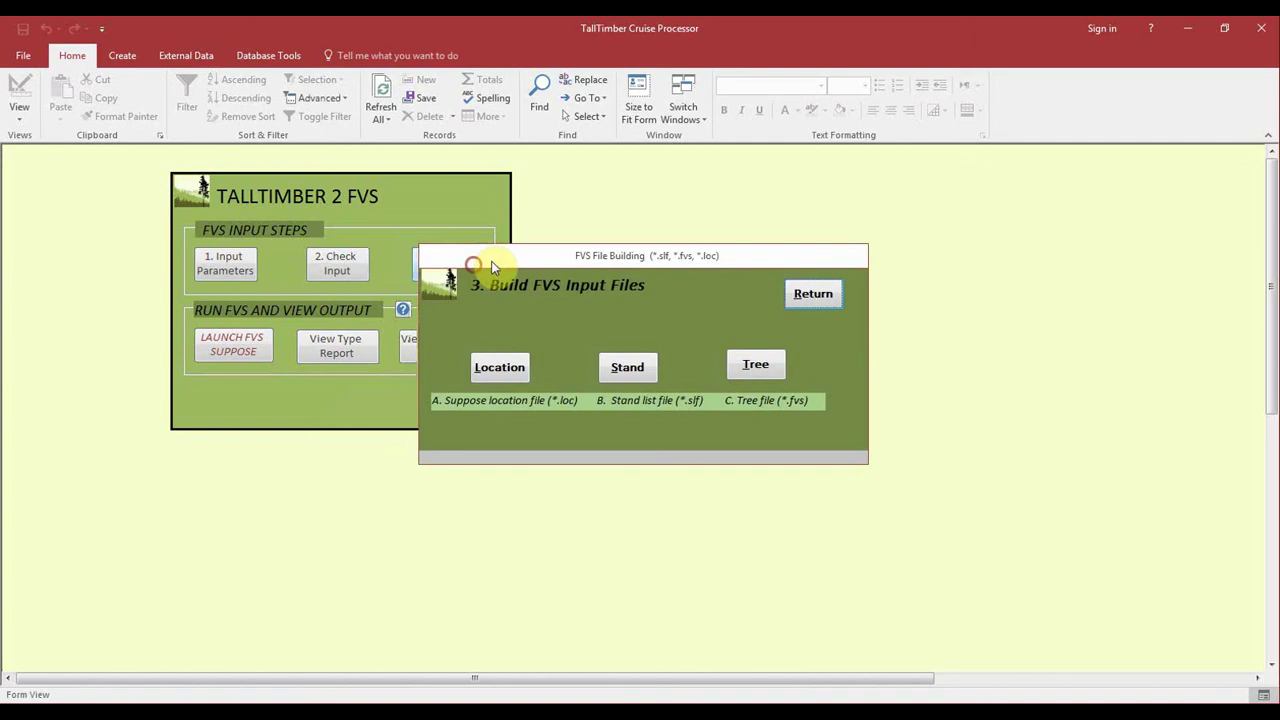
{"action": "left_click_drag", "start_coordinate": [491, 265], "coordinate": [581, 195]}
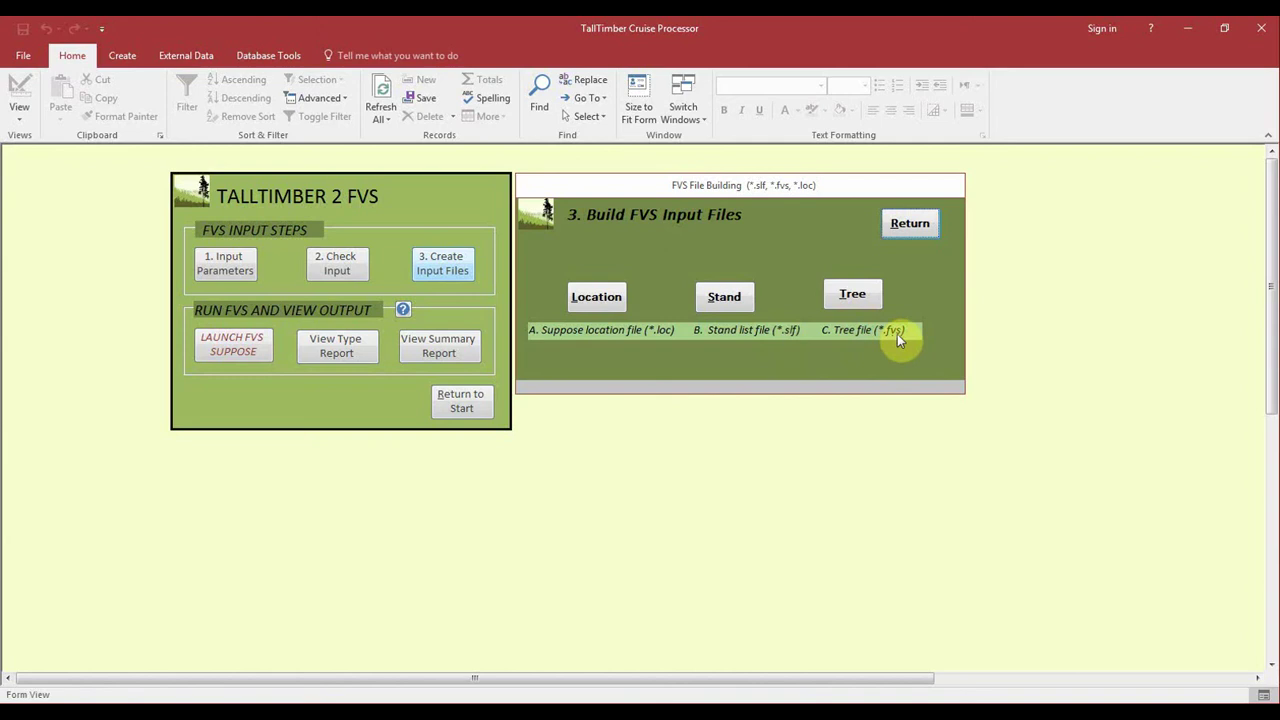
{"action": "left_click", "coordinate": [605, 307]}
{"action": "left_click", "coordinate": [836, 297]}
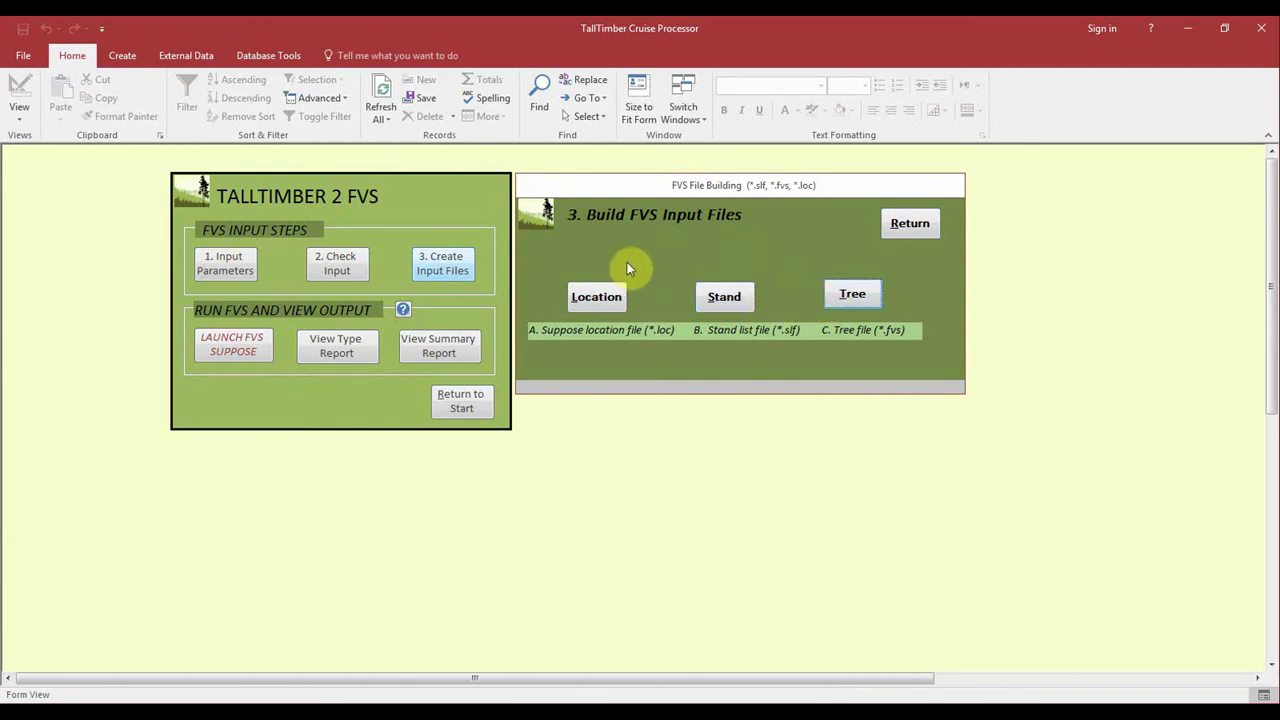
Step: Create the Suppose location file again, overwriting the existing suppose.loc, and return to the FVS menu
{"action": "left_click", "coordinate": [606, 292]}
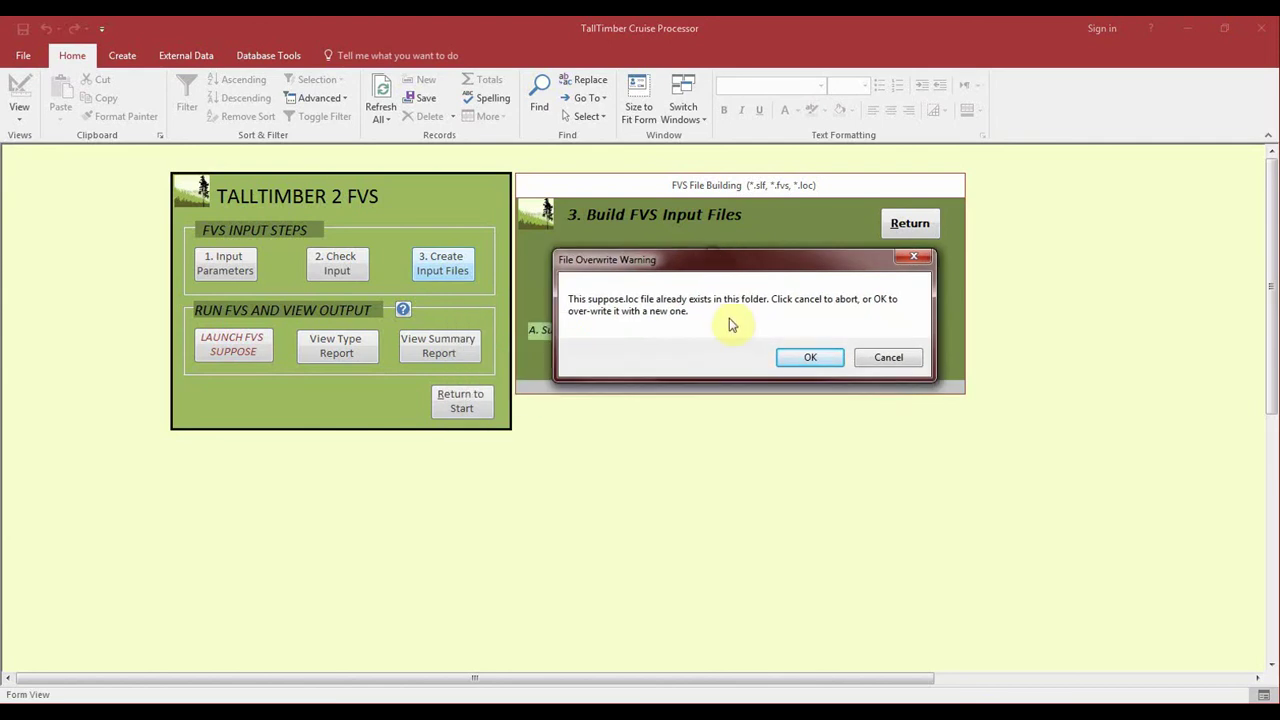
{"action": "left_click", "coordinate": [812, 358]}
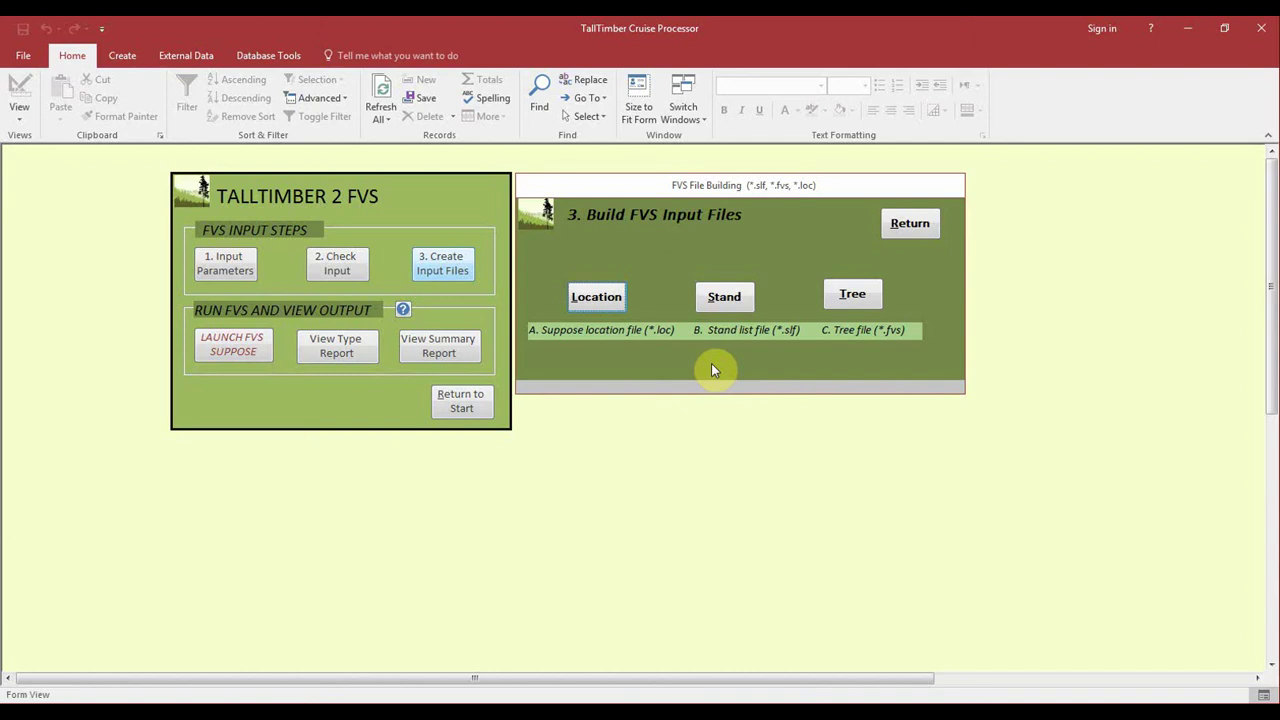
{"action": "left_click", "coordinate": [903, 225]}
{"action": "left_click", "coordinate": [215, 312]}
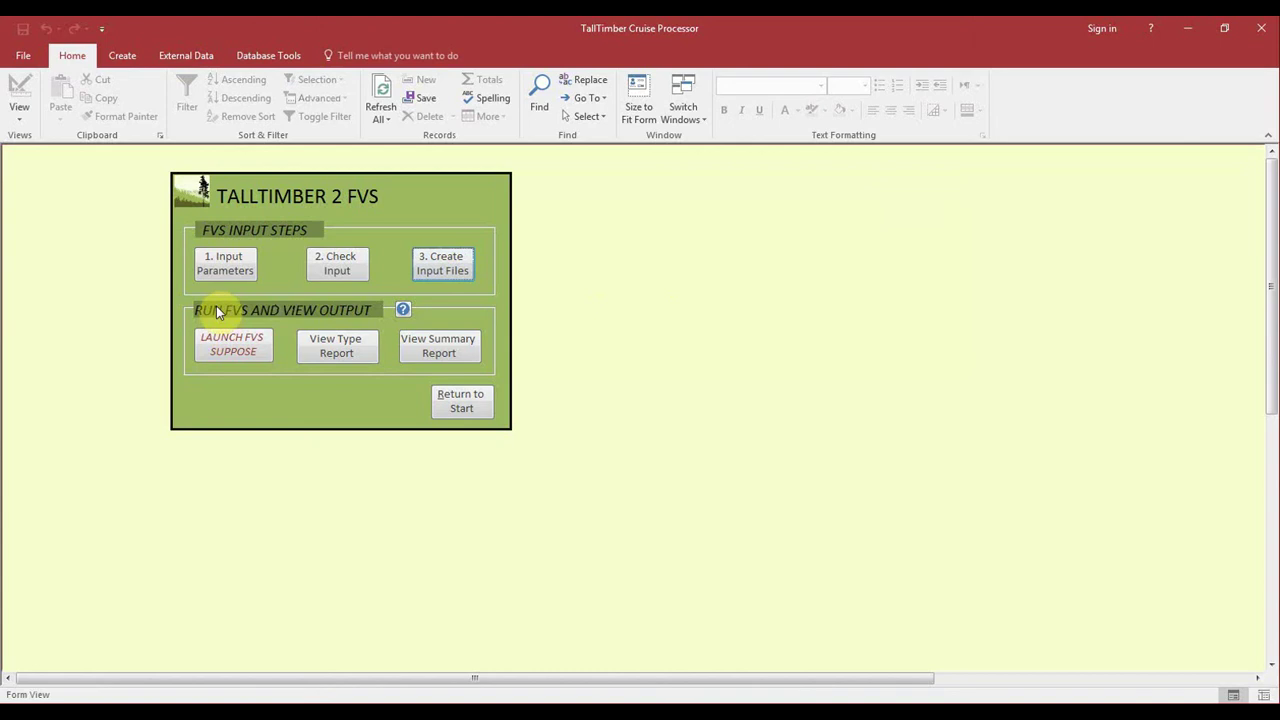